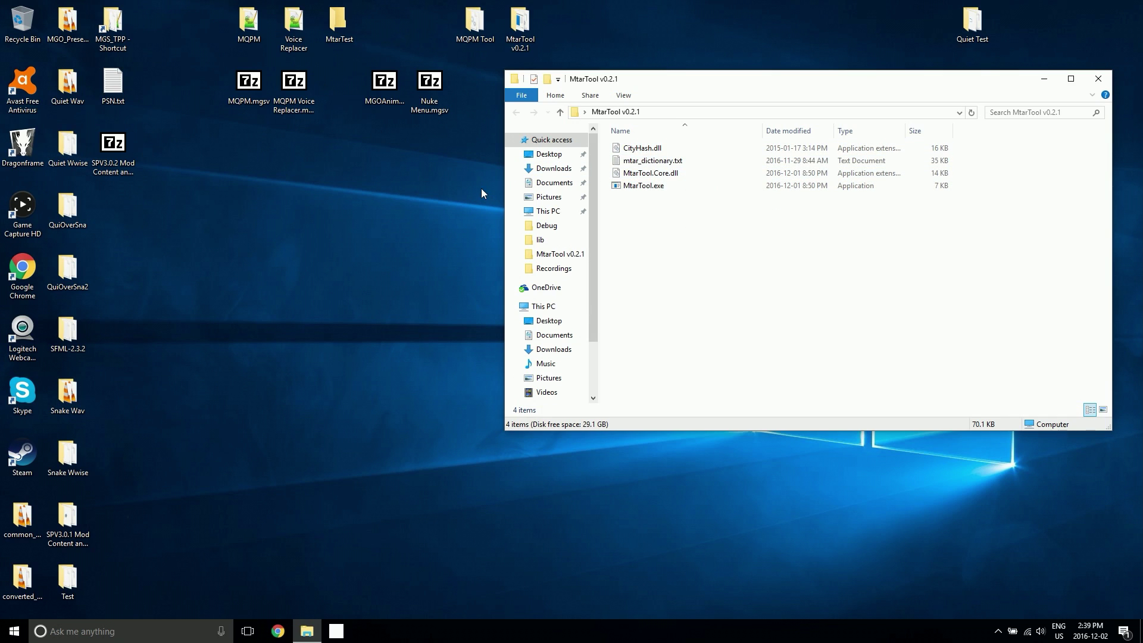
- Open the MGS_TPP game folder, dock its window on the left, and enter master\chunk0_dat
double_click(131, 40)
left_click_drag(878, 105, 321, 82)
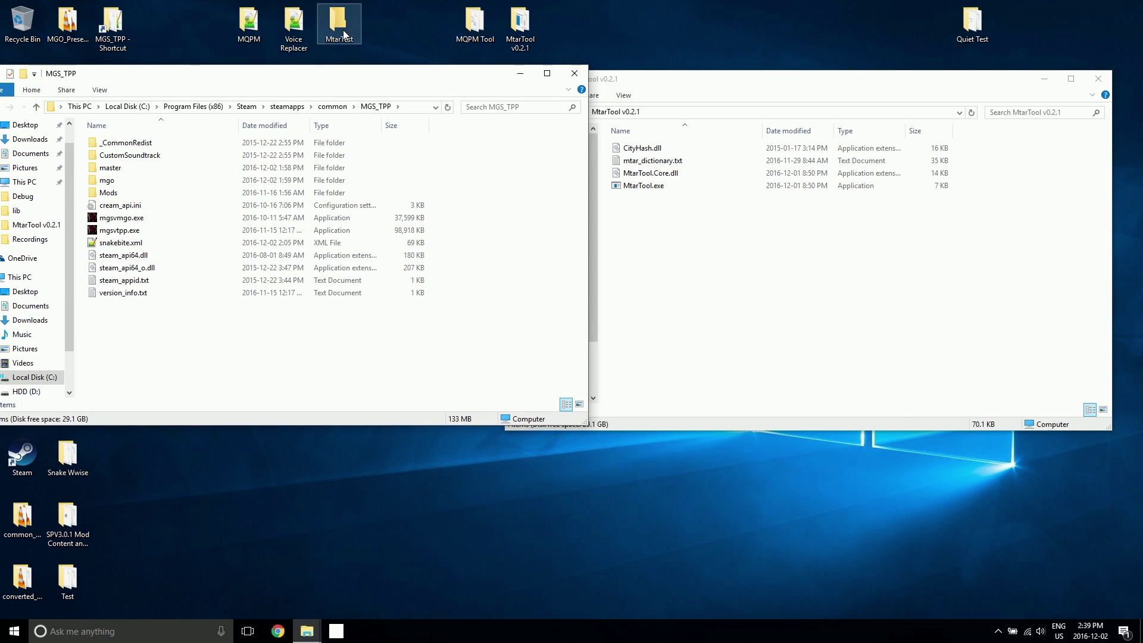
double_click(156, 169)
left_click(119, 169)
double_click(119, 169)
- Browse to Assets\tpp\pack\player\motion, select player2_resident_motion.fpk, and open the MtarTest folder
double_click(113, 142)
double_click(109, 156)
left_click(109, 156)
double_click(109, 156)
double_click(110, 205)
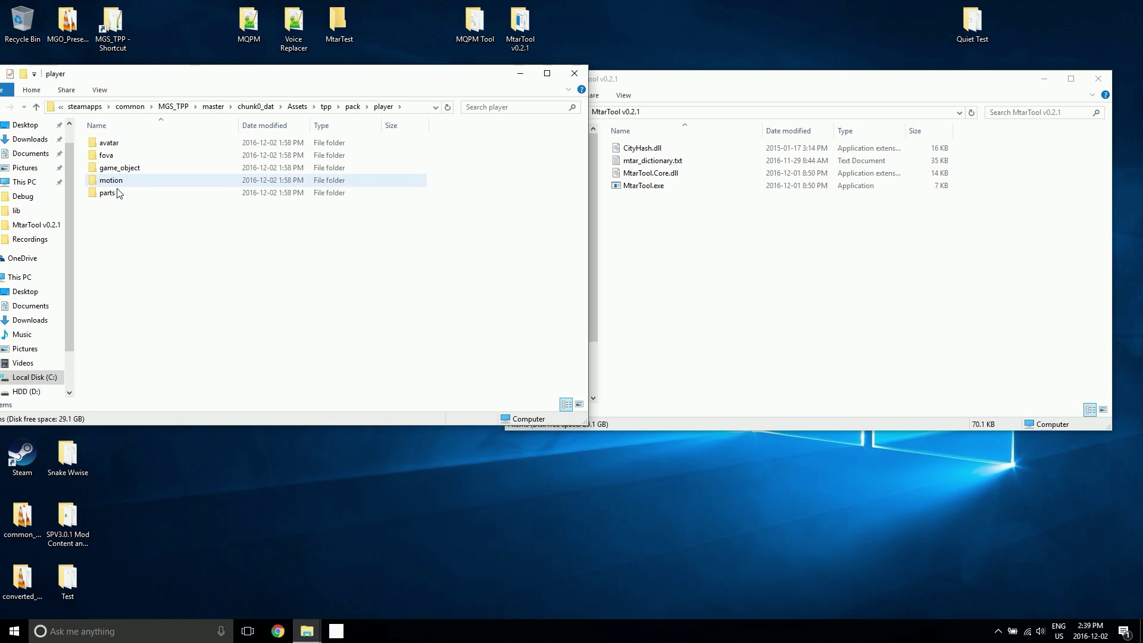
double_click(115, 181)
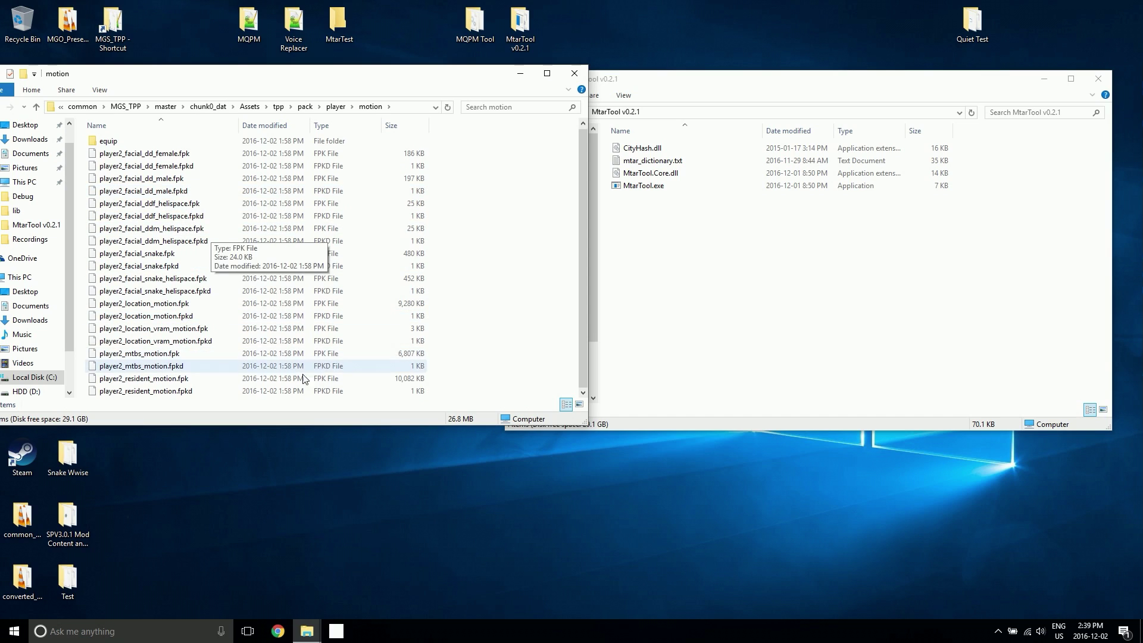
left_click(190, 381)
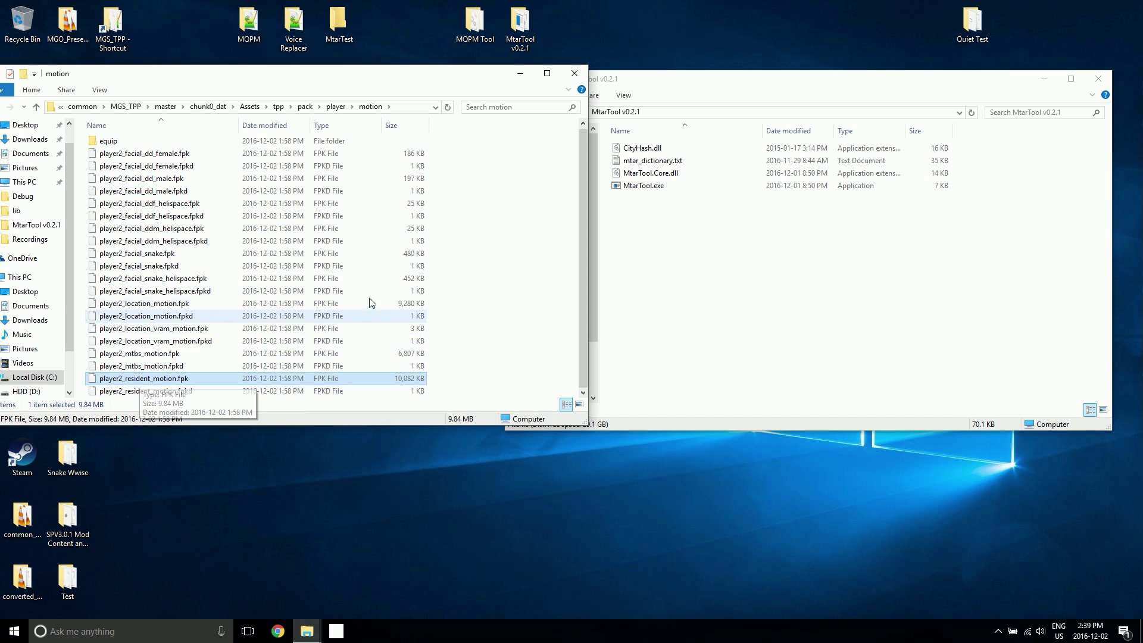
double_click(343, 29)
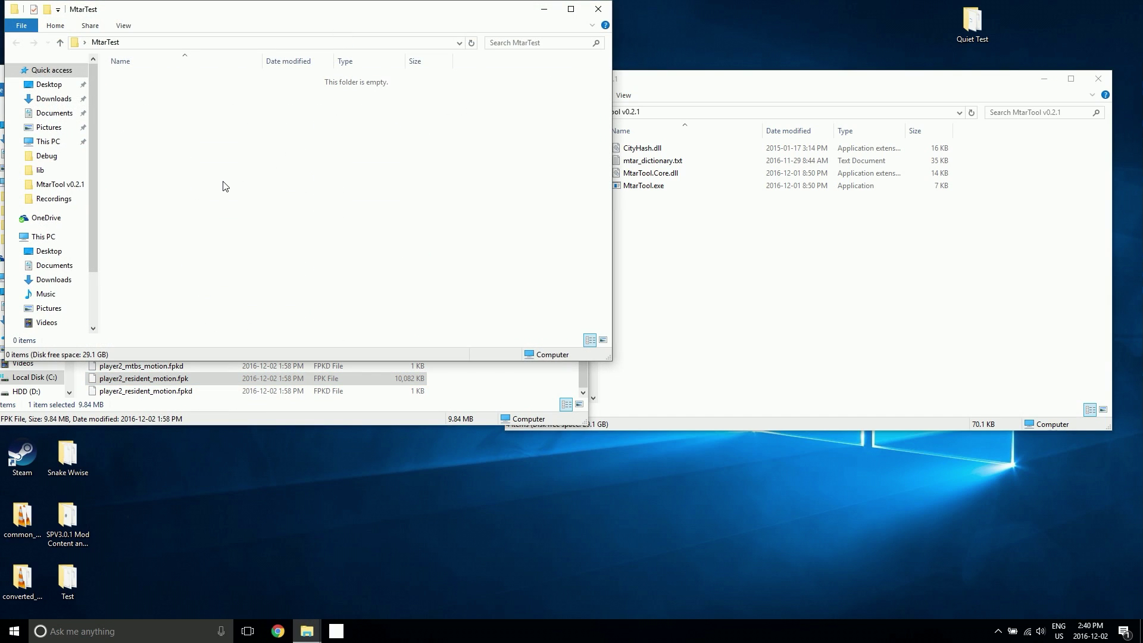
- Create nested Assets and tpp folders inside MtarTest
key("ctrl+shift+n")
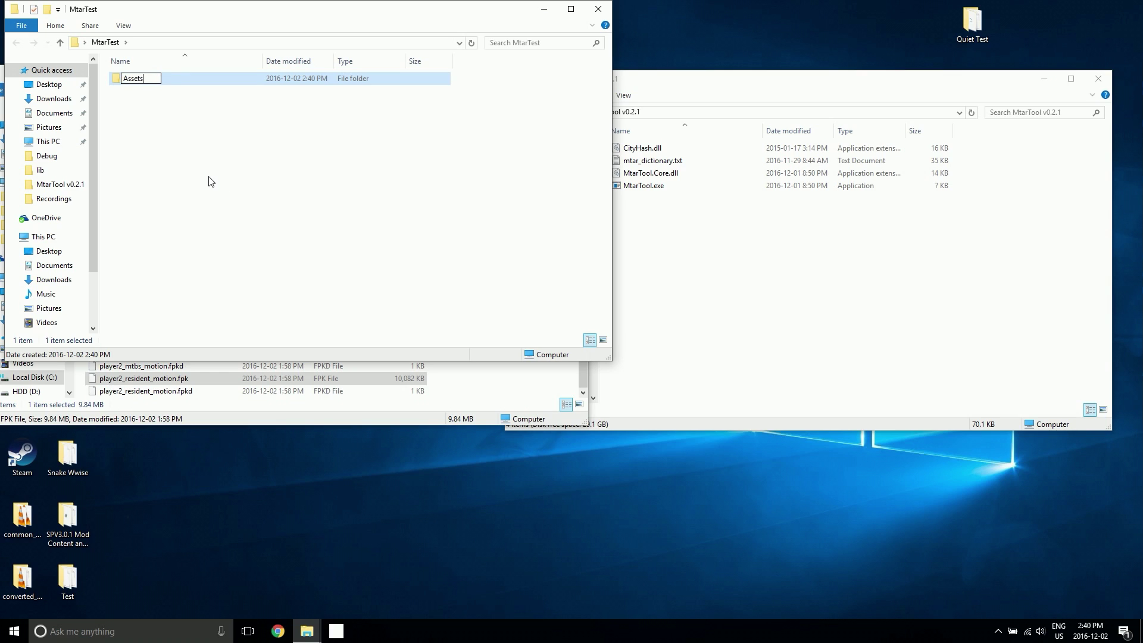
type("Assets")
left_click(178, 136)
double_click(145, 79)
key("ctrl+shift+n")
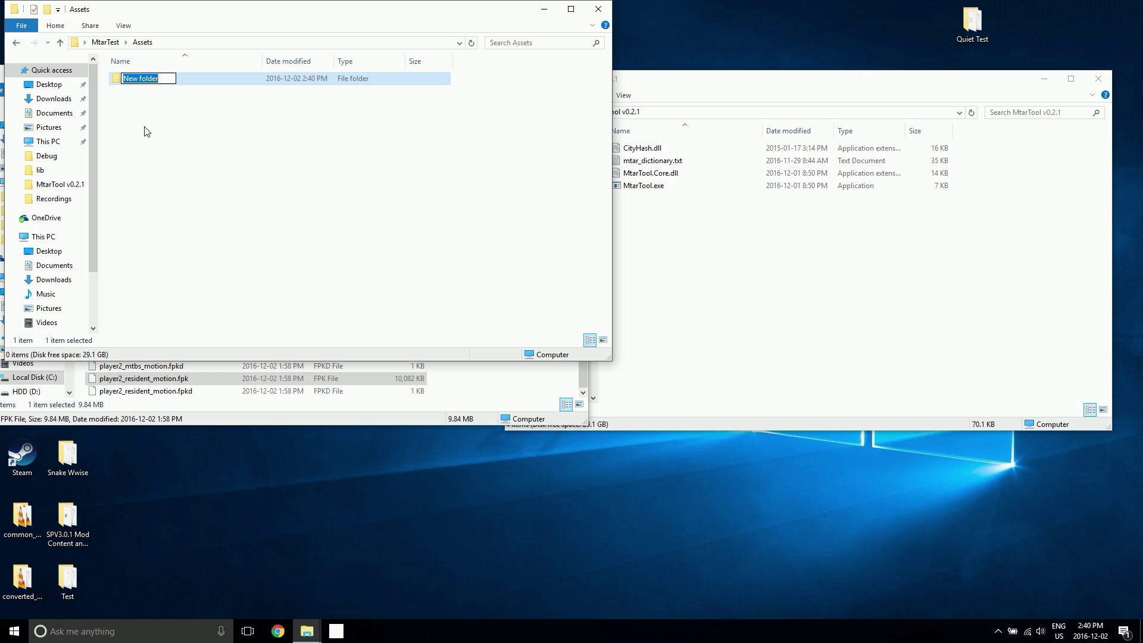
type("tpp")
left_click(159, 130)
double_click(141, 81)
- Add pack and player subfolders, correcting the player folder's name
key("ctrl+shift+n")
type("pack")
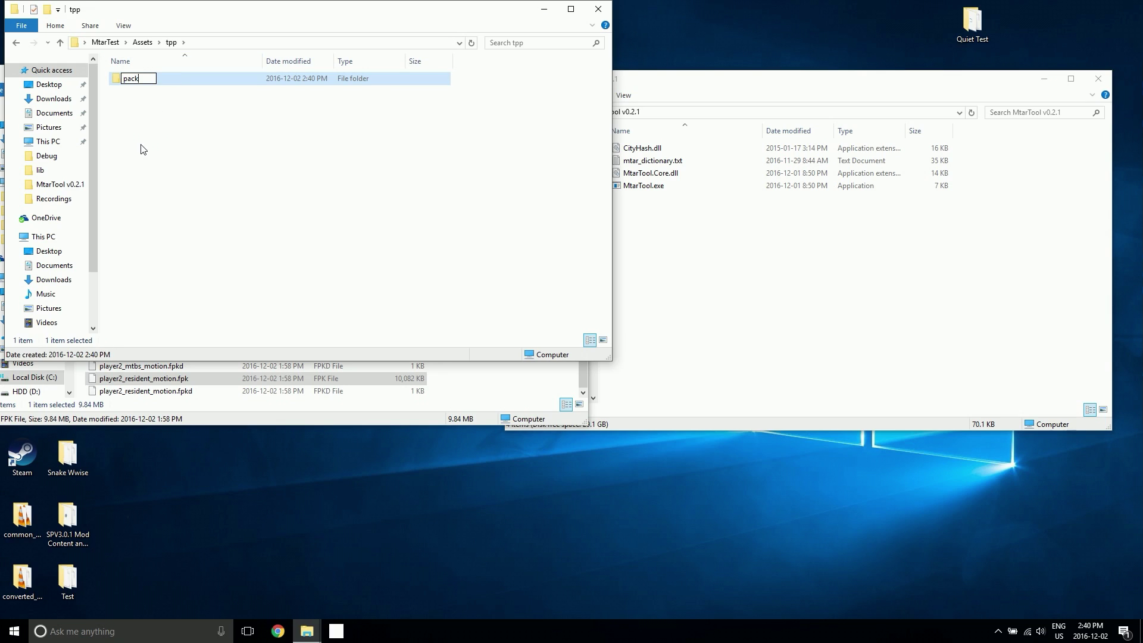
left_click(159, 151)
double_click(140, 81)
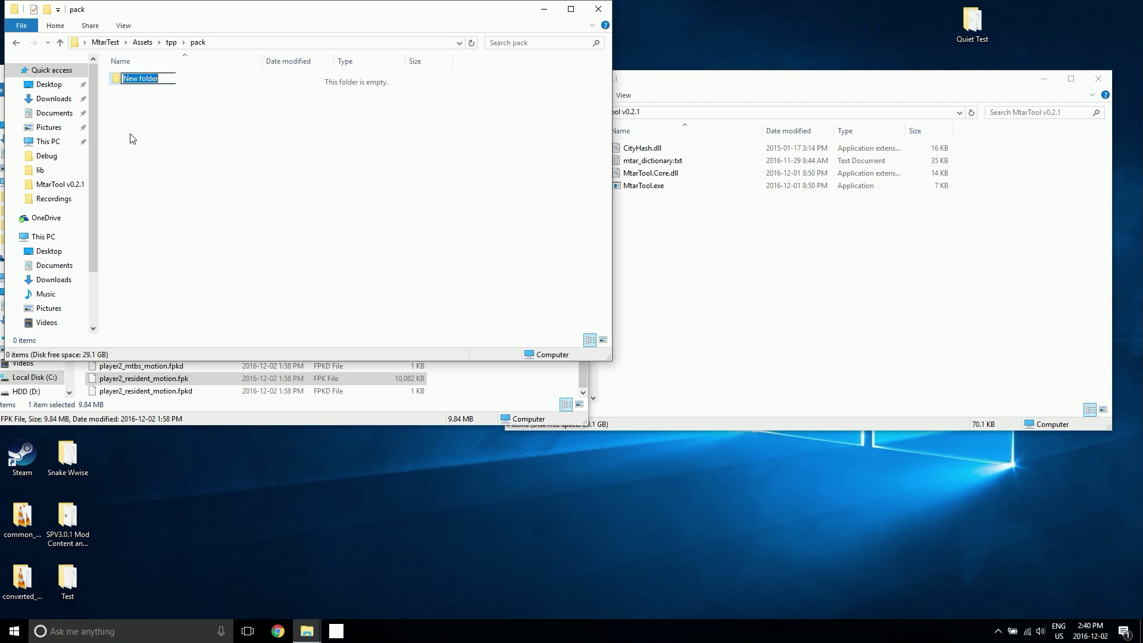
type("playe")
left_click(161, 86)
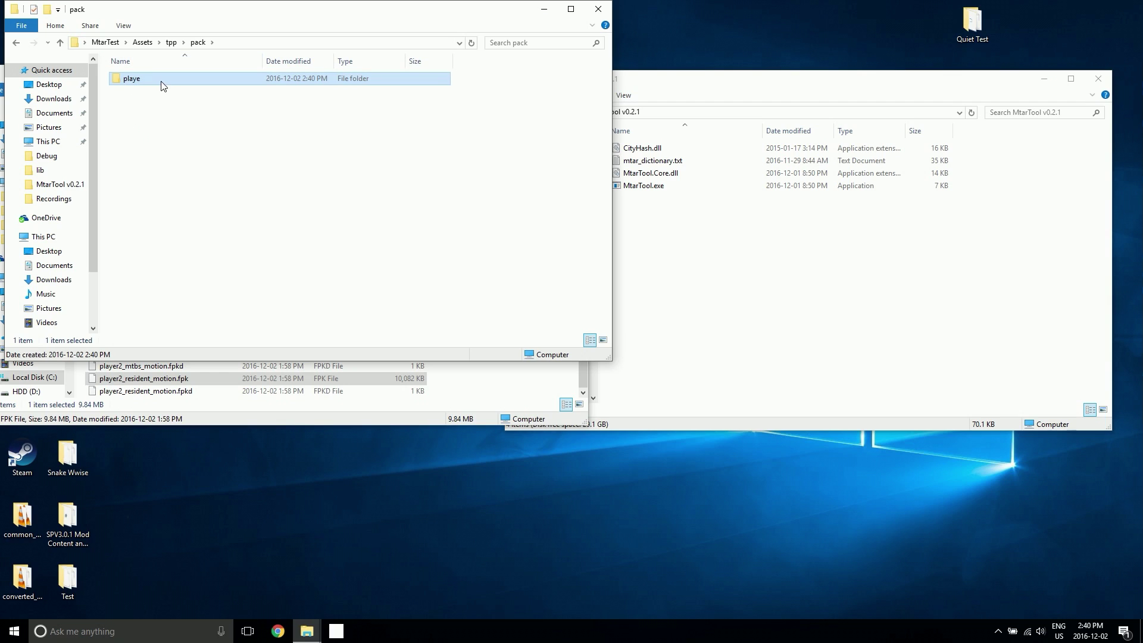
left_click(143, 81)
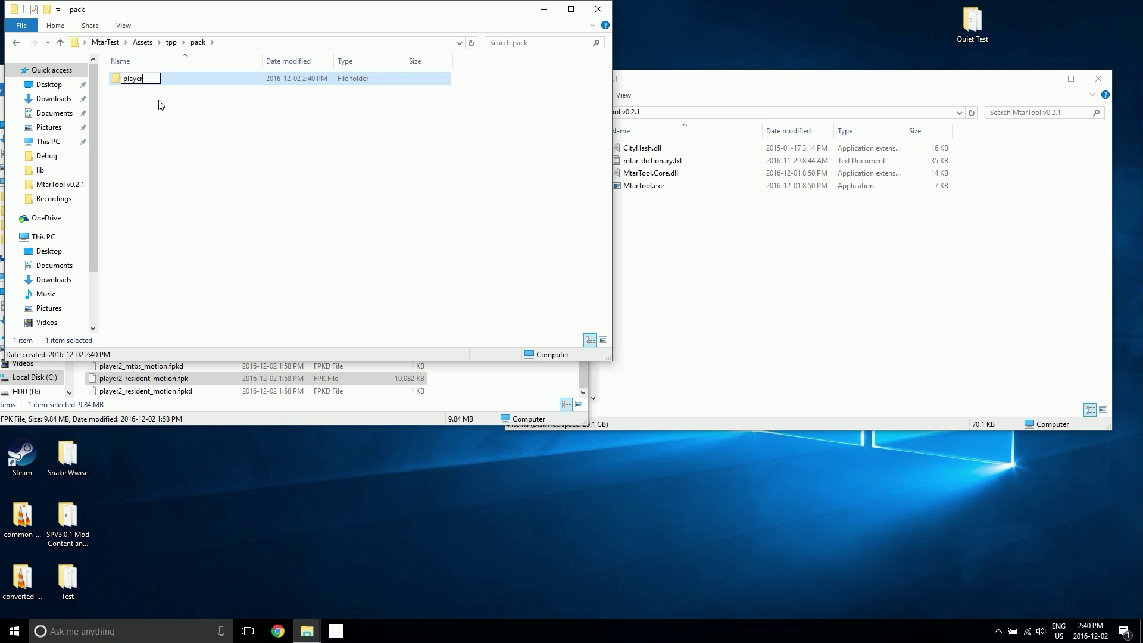
type("r")
key("Return")
key("Return")
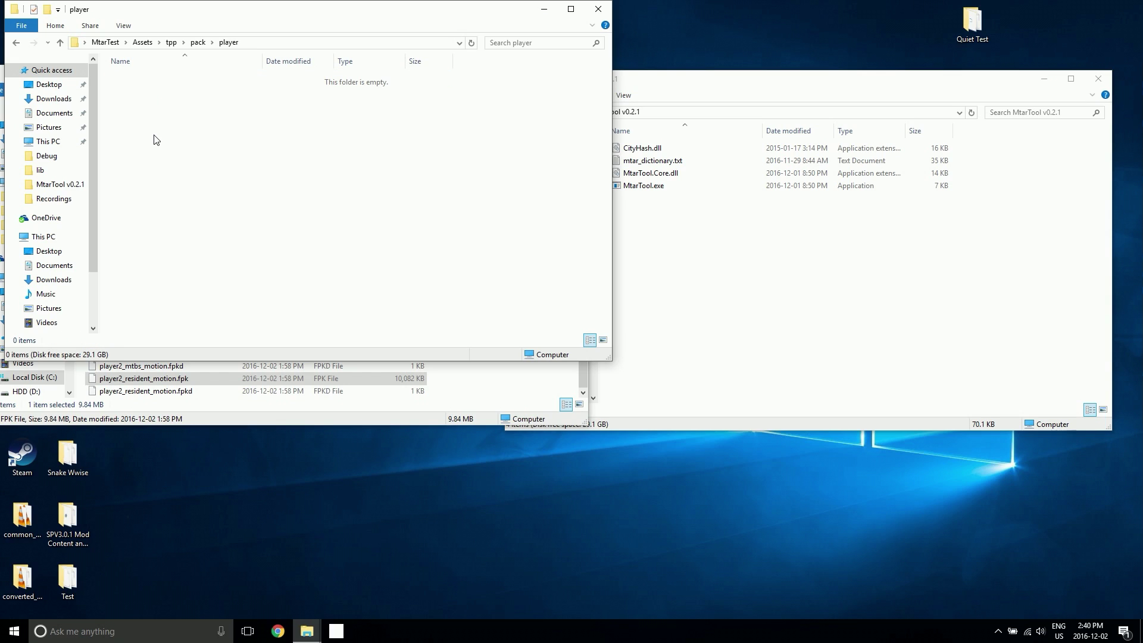
- Create the motion subfolder and paste player2_resident_motion.fpk into it
key("ctrl+shift+n")
type("motion")
key("Return")
key("Return")
key("ctrl+v")
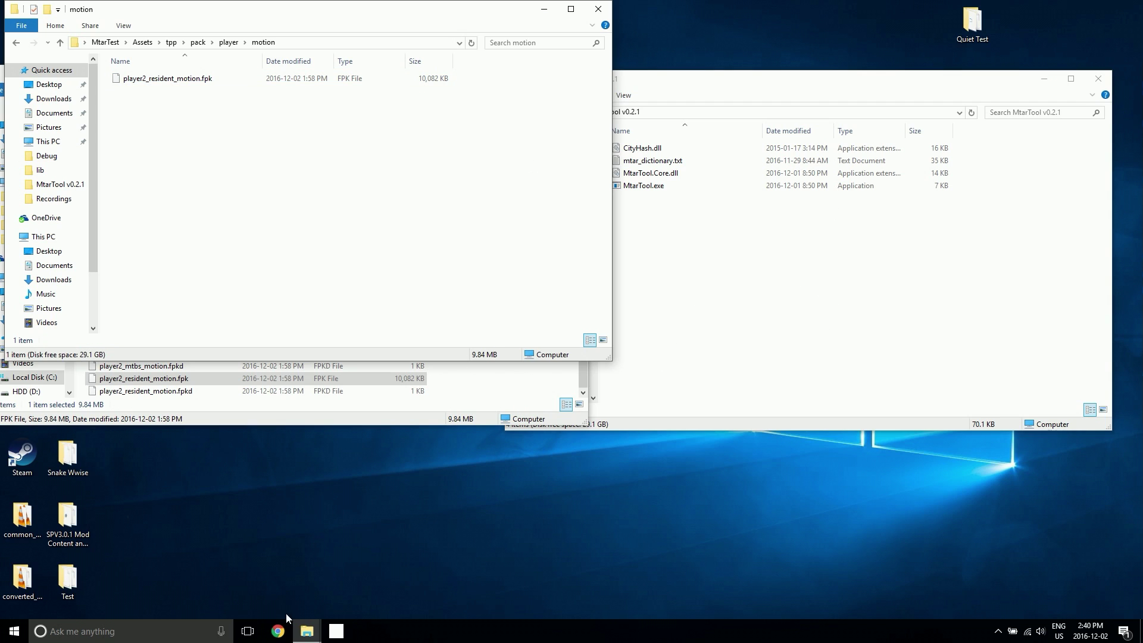
- In the game folder window, go up to MGS_TPP and open Mods\GzsTool.0.5.2.2
left_click(306, 631)
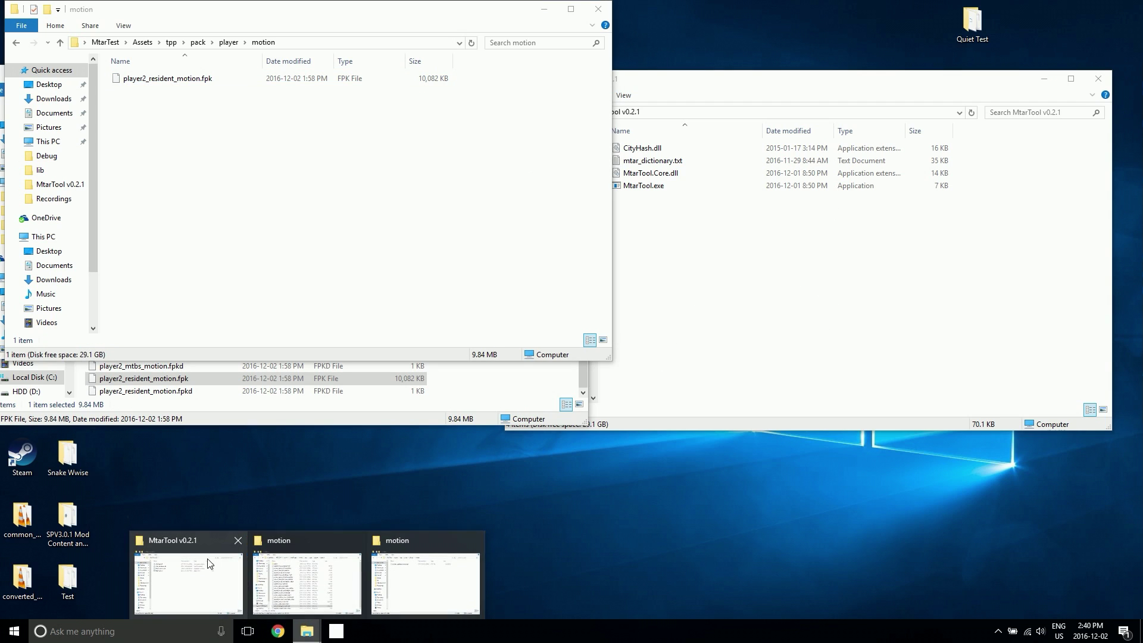
mouse_move(342, 564)
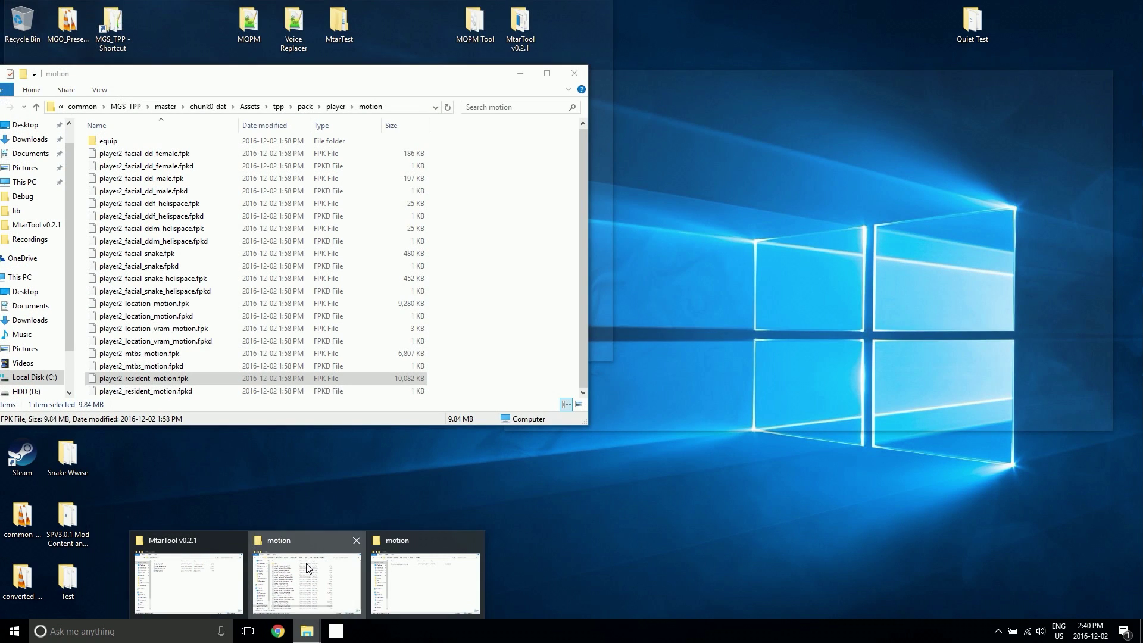
left_click(343, 564)
left_click(165, 107)
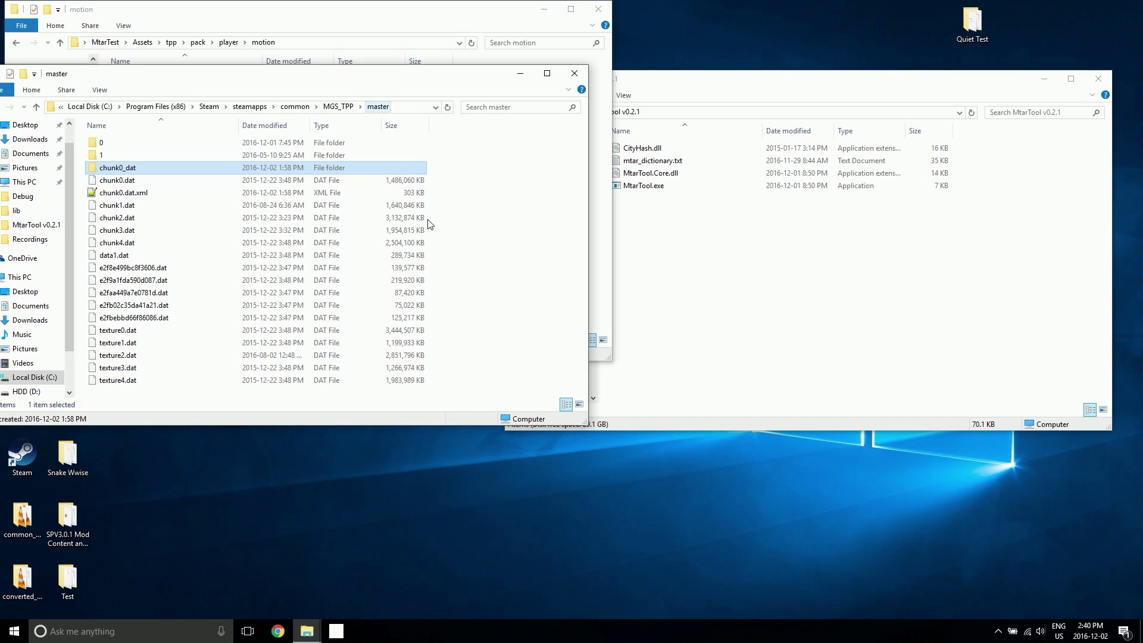
left_click(338, 107)
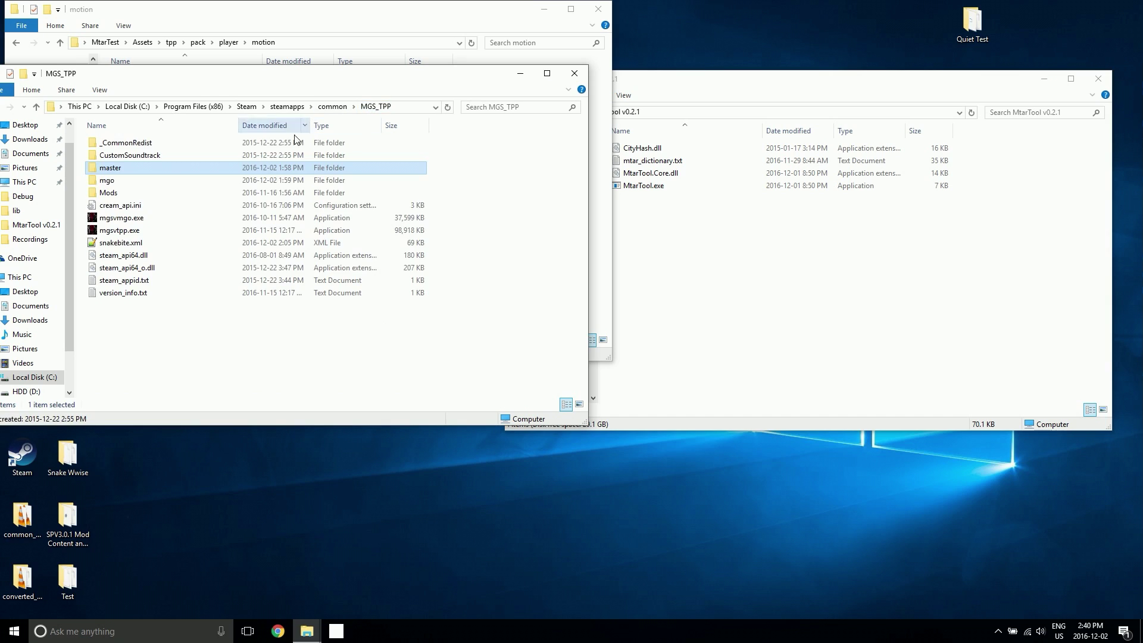
double_click(146, 192)
double_click(150, 209)
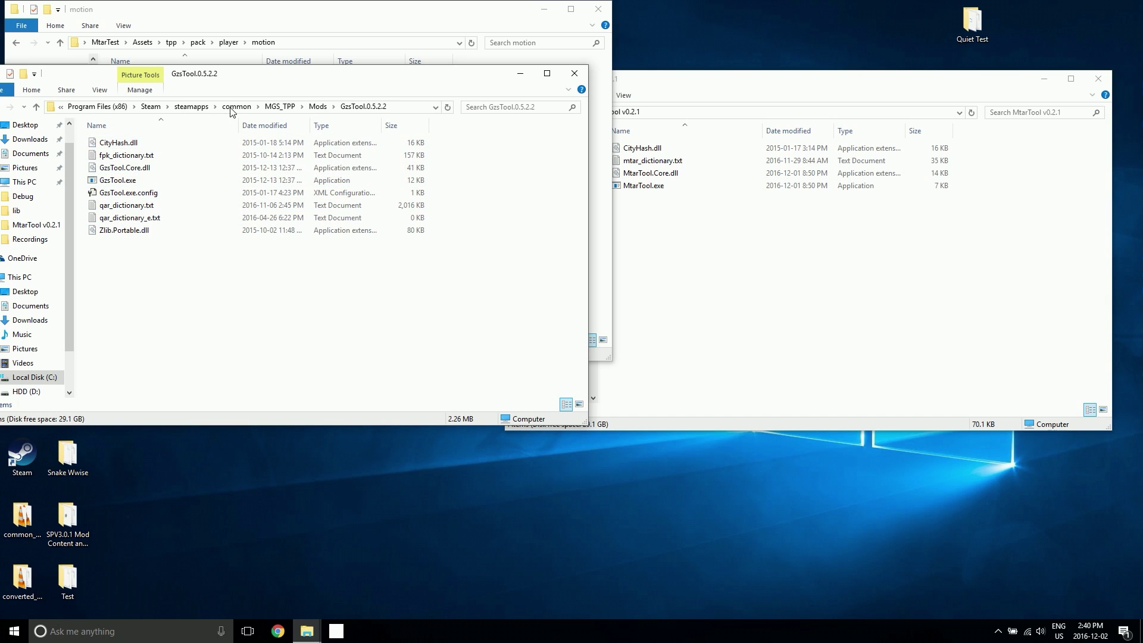
- Open GzsTool.0.5.2.2 in its own window on the right side of the screen
left_click(366, 11)
left_click(304, 370)
left_click_drag(270, 88, 726, 81)
left_click(774, 100)
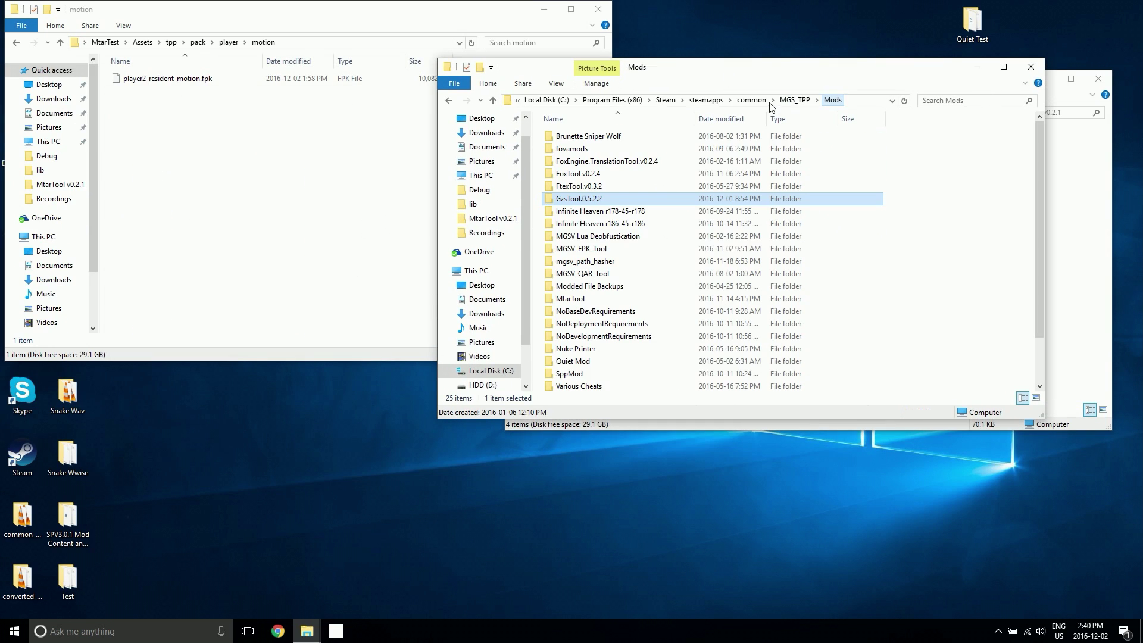
right_click(562, 198)
left_click(625, 193)
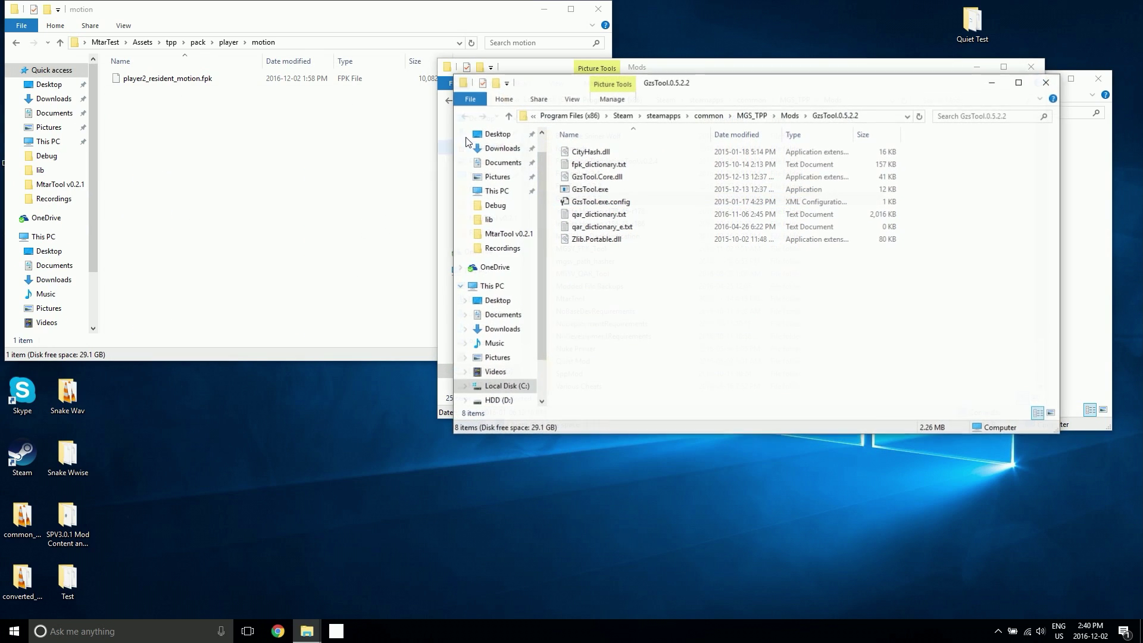
- Drop player2_resident_motion.fpk from MtarTest's motion folder onto GzsTool.exe to unpack it
left_click(647, 67)
left_click_drag(691, 68, 237, 103)
left_click(315, 27)
left_click(798, 305)
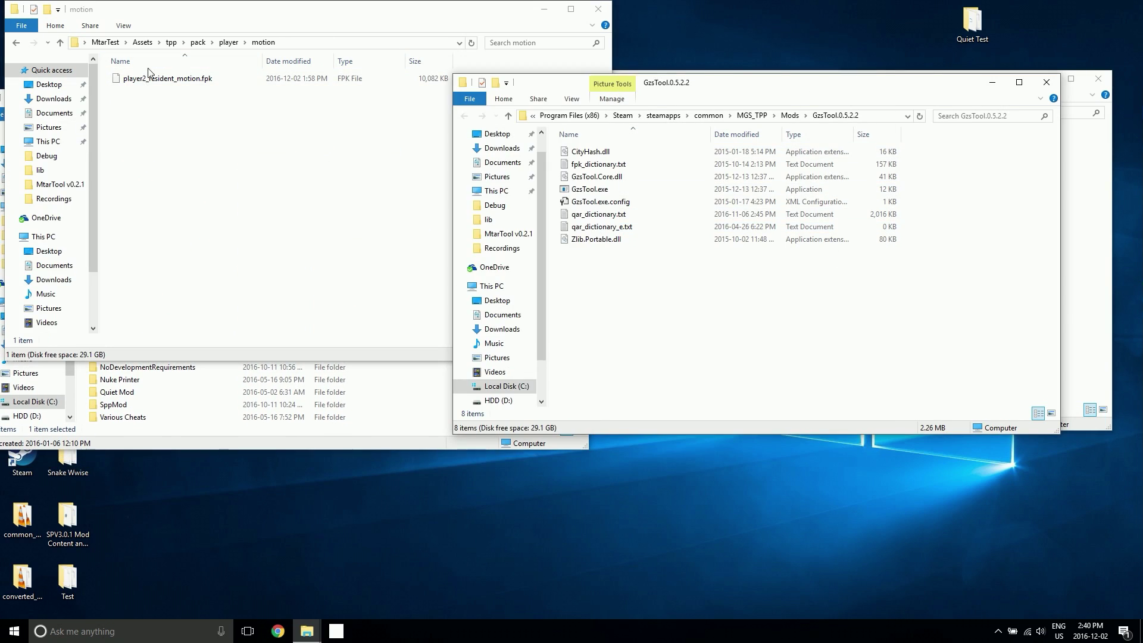
left_click(193, 84)
left_click_drag(192, 84, 718, 190)
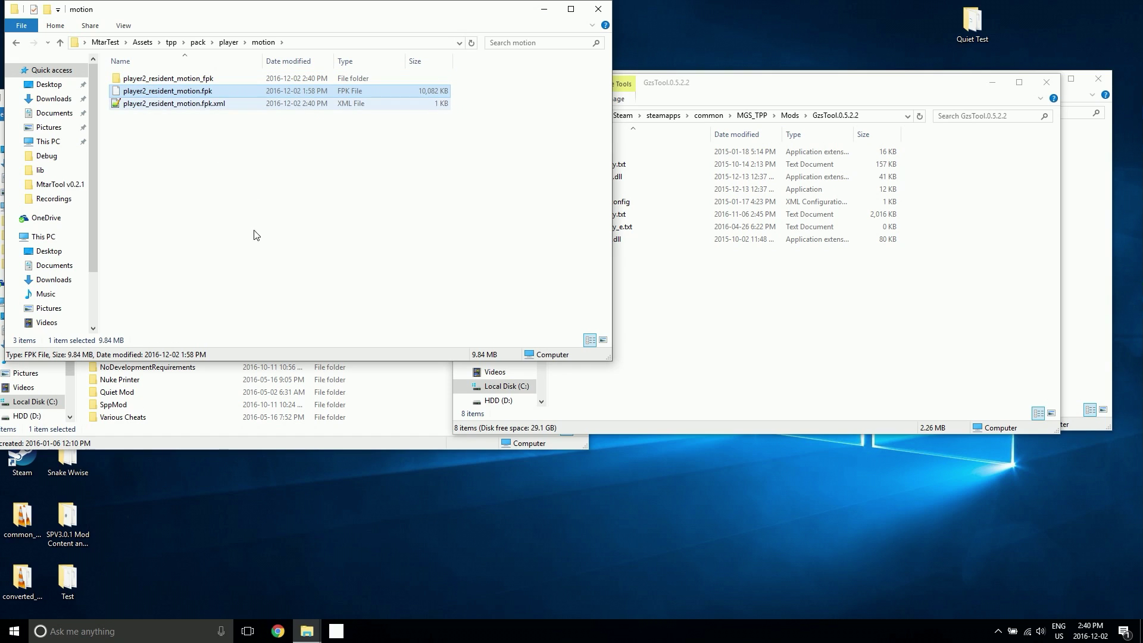
left_click(229, 158)
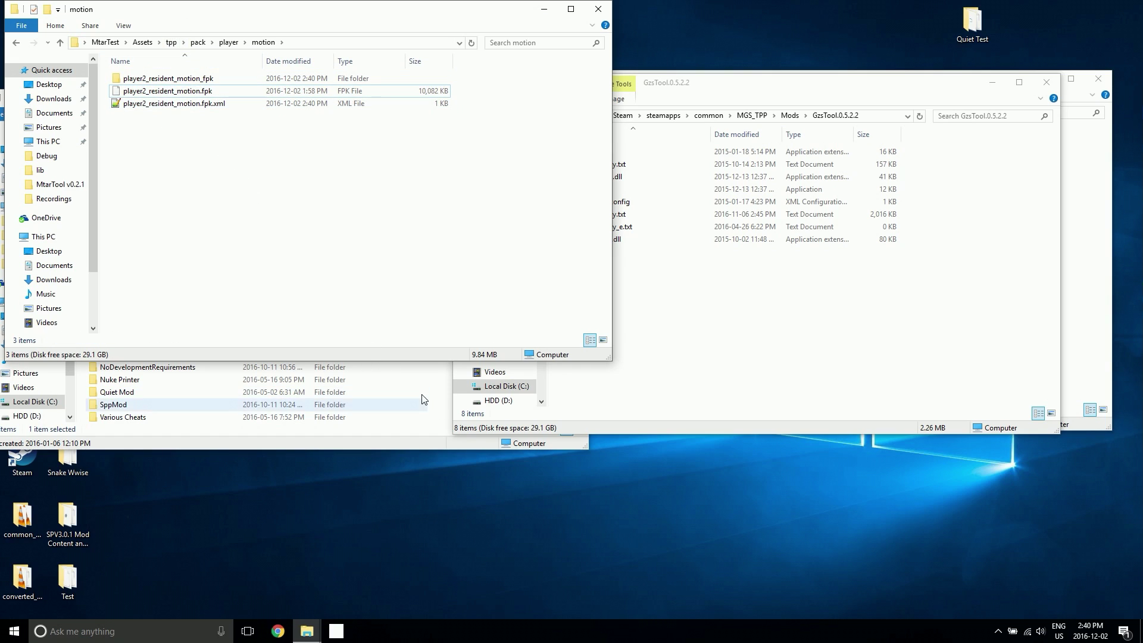
- Browse to MGS_TPP\mgo\chunk0_dat's player motion folder and select mgo_player_resident_motion.fpk
left_click(350, 444)
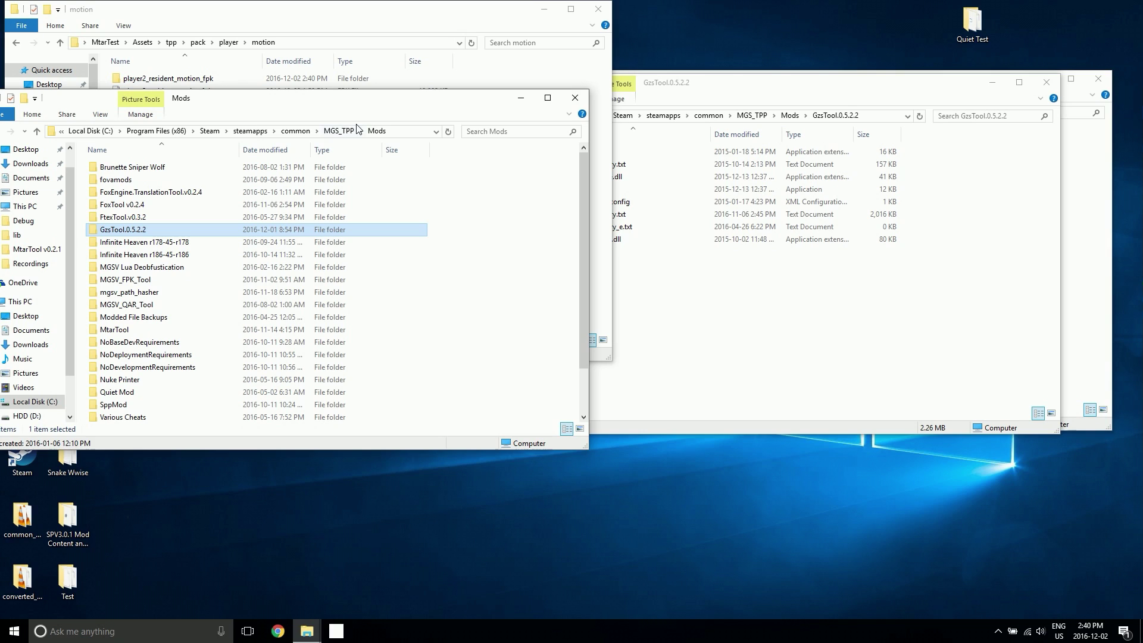
left_click(336, 131)
double_click(108, 205)
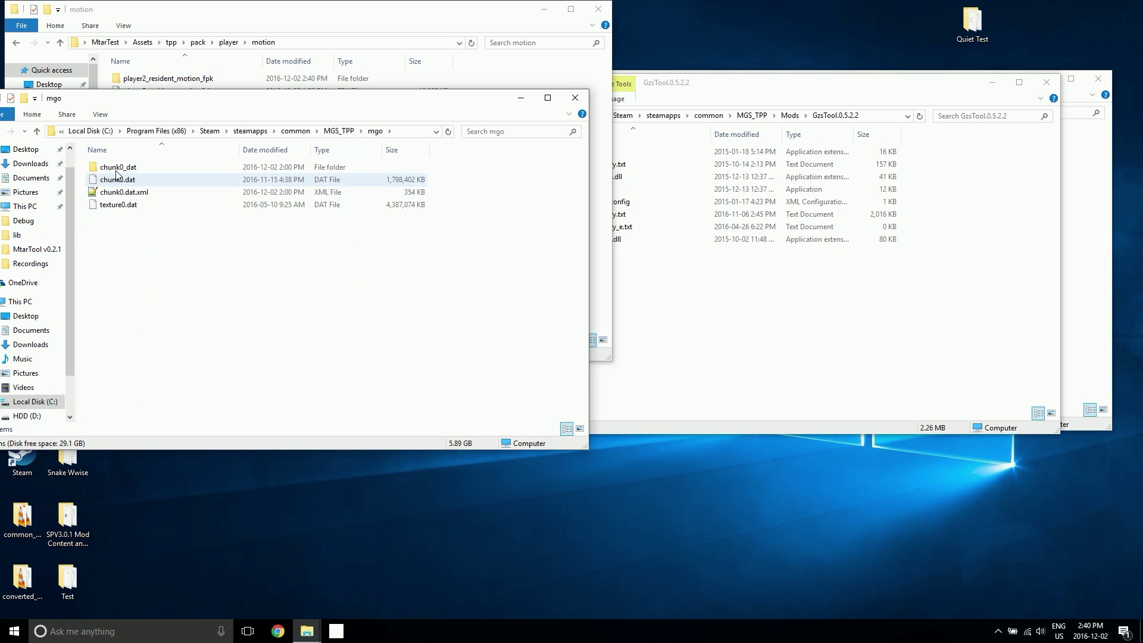
double_click(115, 169)
double_click(113, 168)
double_click(112, 181)
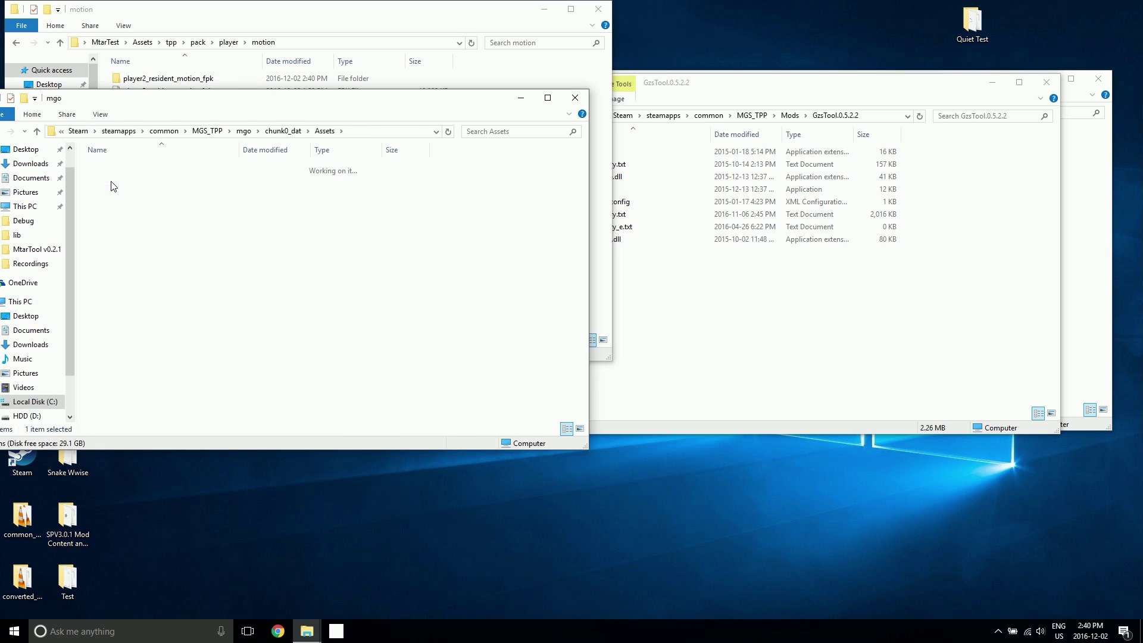
double_click(107, 179)
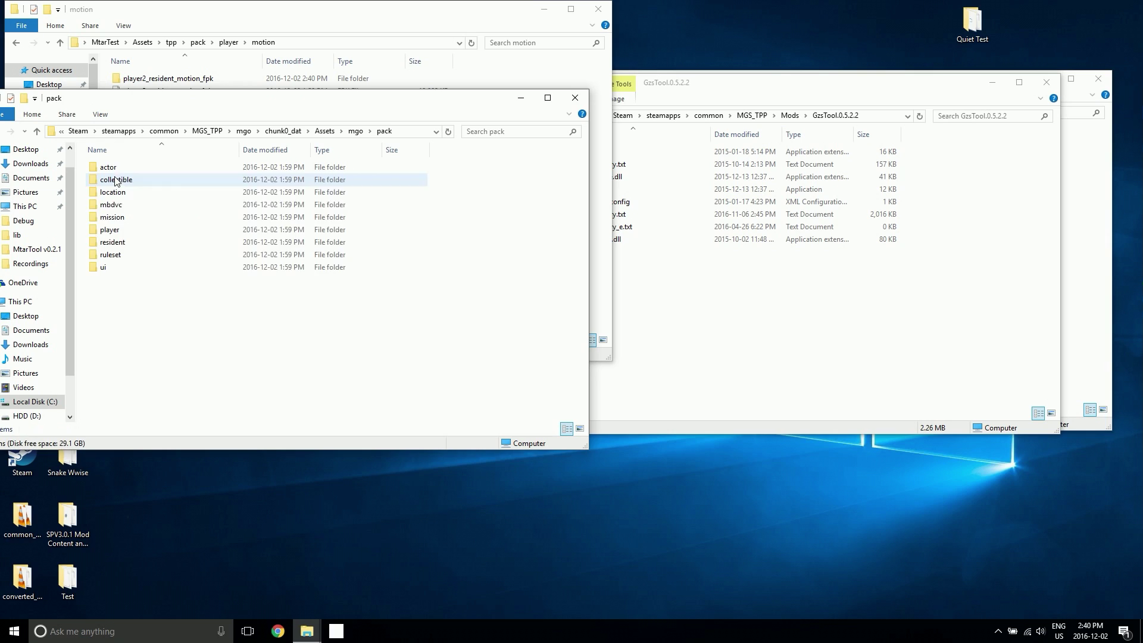
double_click(116, 242)
double_click(127, 205)
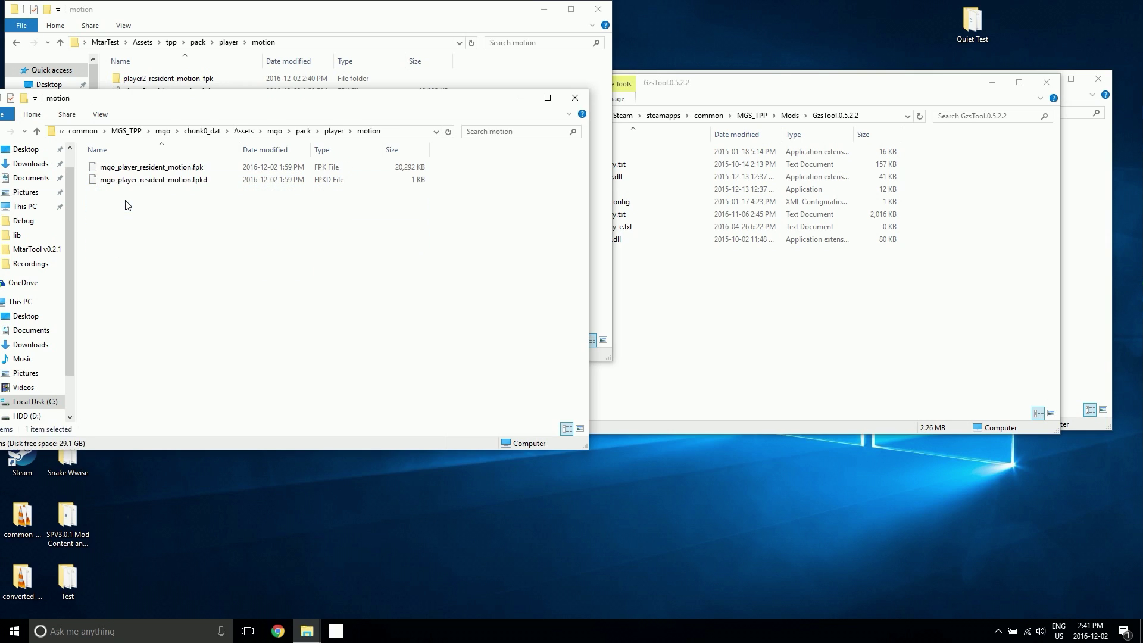
left_click(158, 168)
- Unpack mgo_player_resident_motion.fpk with GzsTool and pick mgoplayer_resident.mtar in its mtar\player folder
left_click_drag(178, 172, 744, 189)
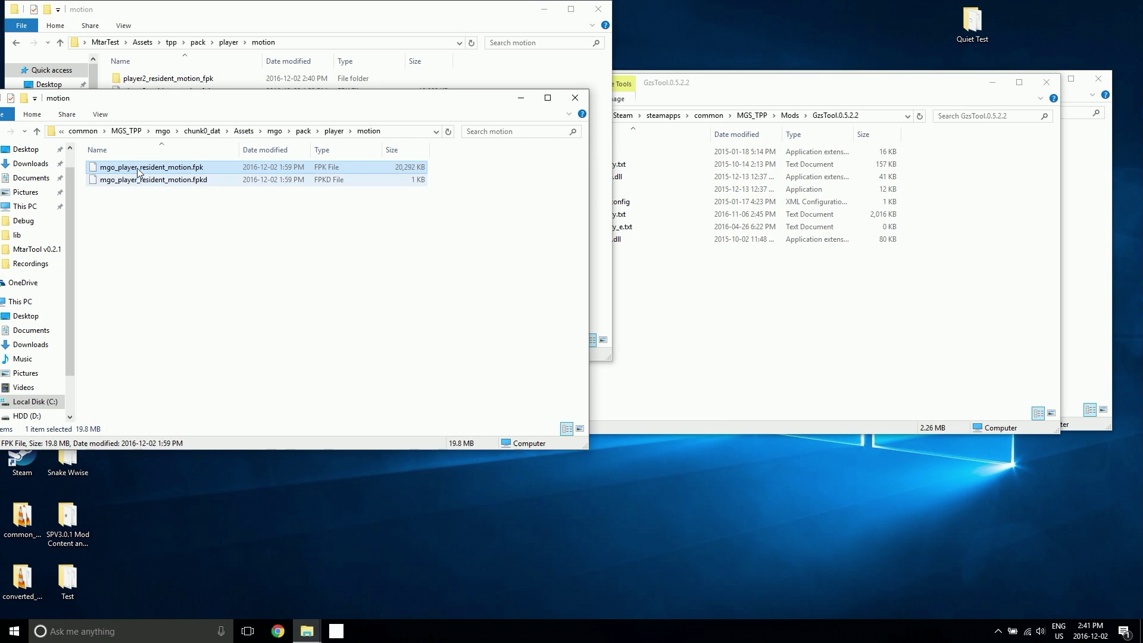
double_click(119, 170)
double_click(114, 169)
double_click(113, 170)
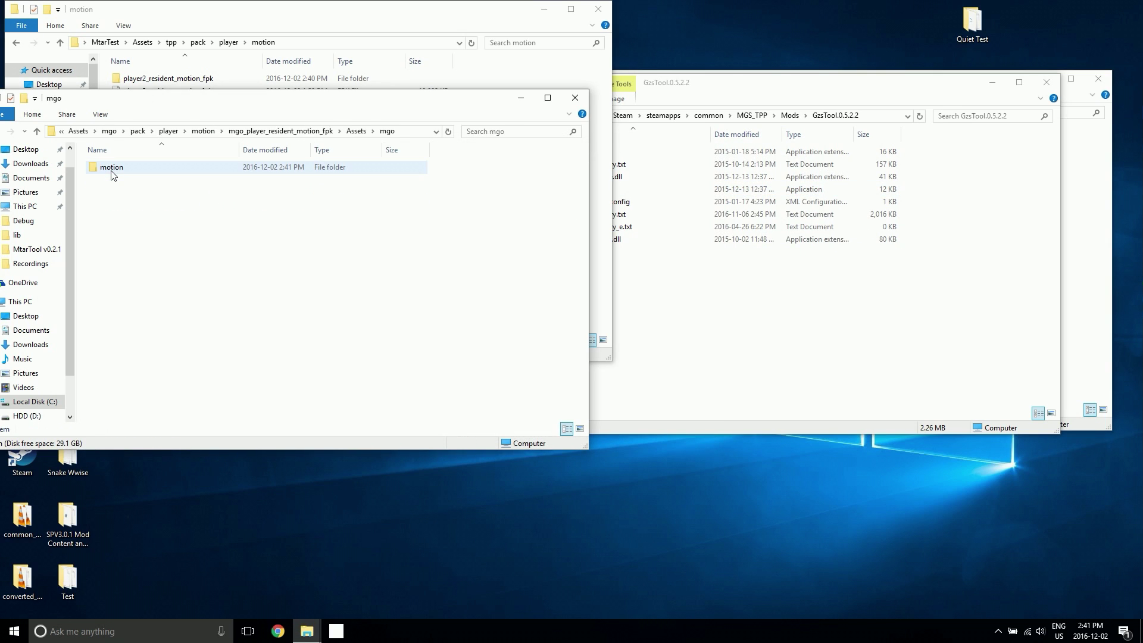
double_click(113, 170)
double_click(116, 179)
left_click(118, 173)
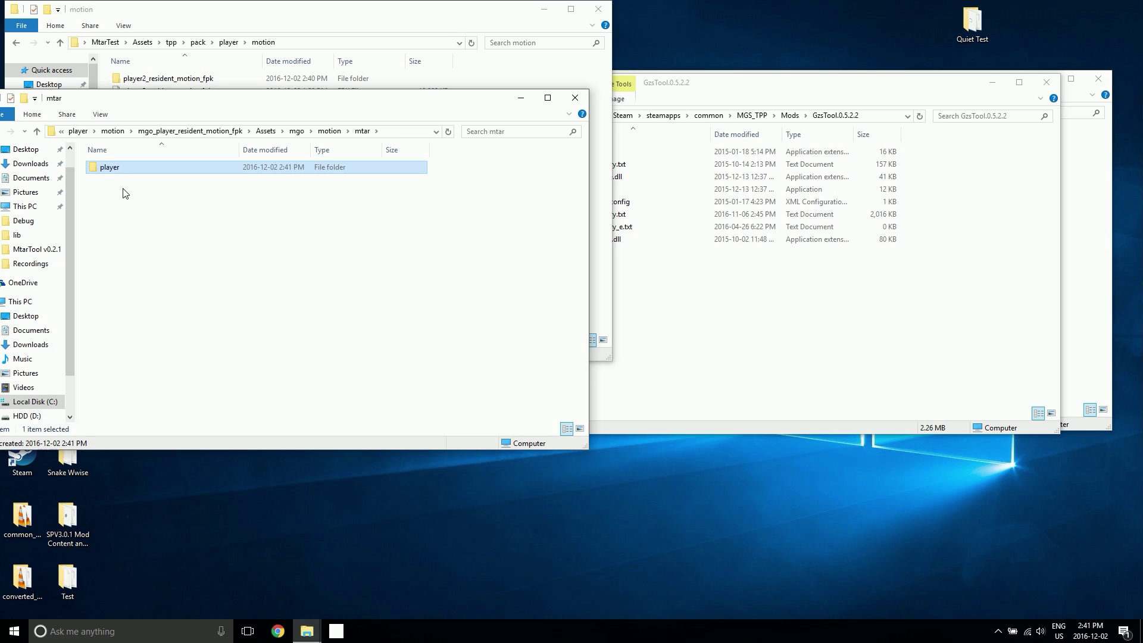
double_click(117, 170)
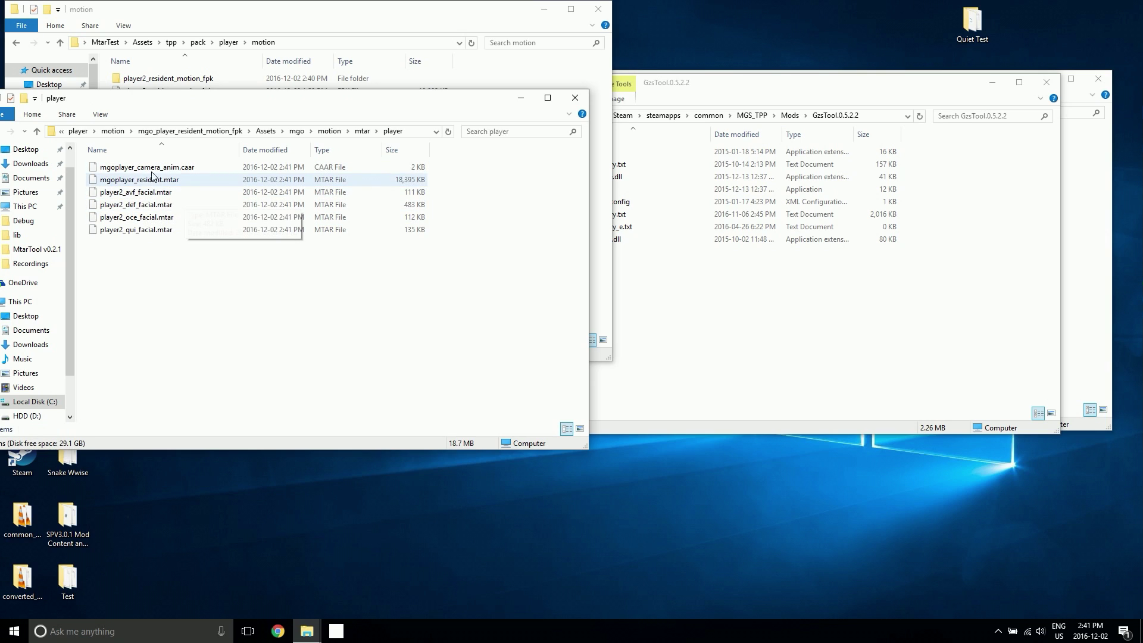
left_click(149, 180)
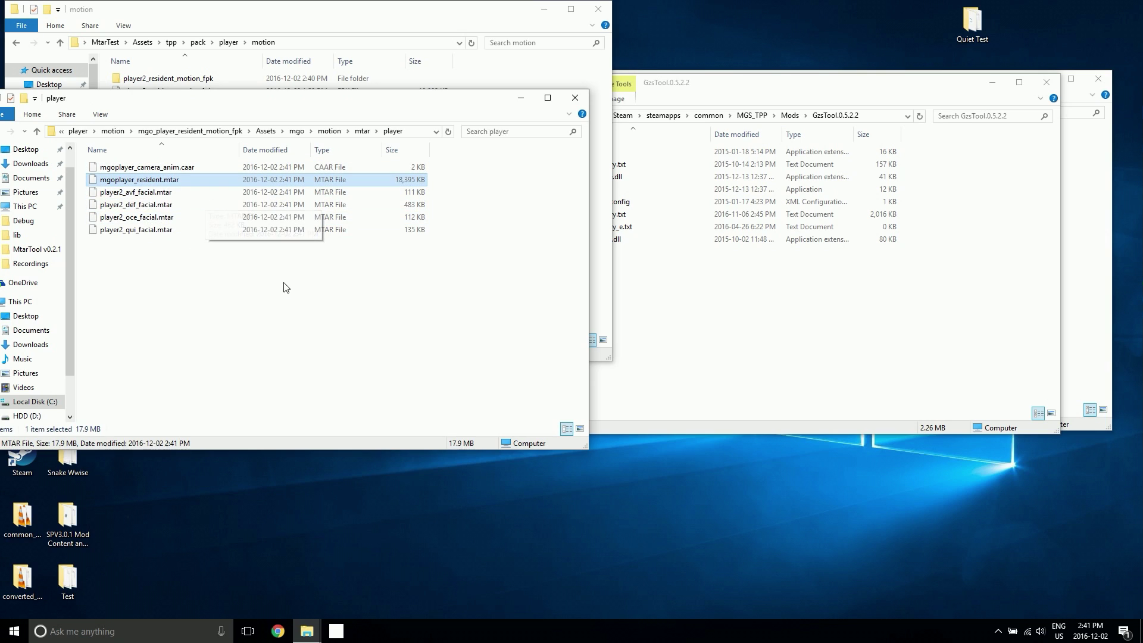
- Paste mgoplayer_resident.mtar into player2_resident_motion_fpk's mtar\player2 folder, then close the MGO window
left_click(192, 81)
double_click(191, 80)
double_click(161, 86)
double_click(159, 81)
double_click(153, 90)
double_click(154, 83)
key("ctrl+v")
left_click(166, 187)
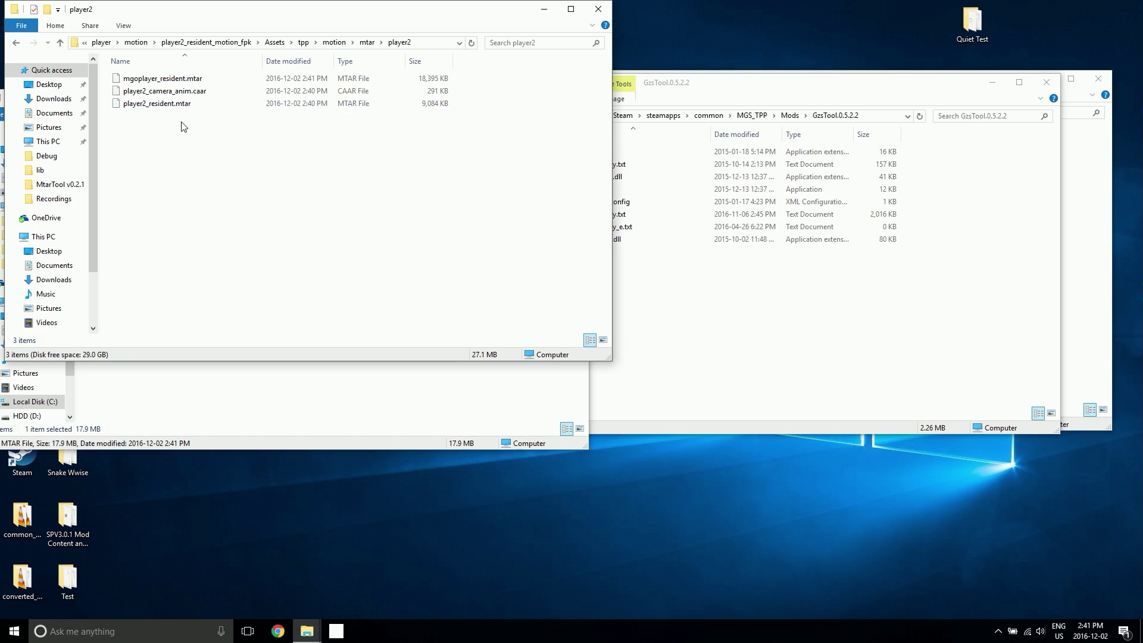
left_click(343, 410)
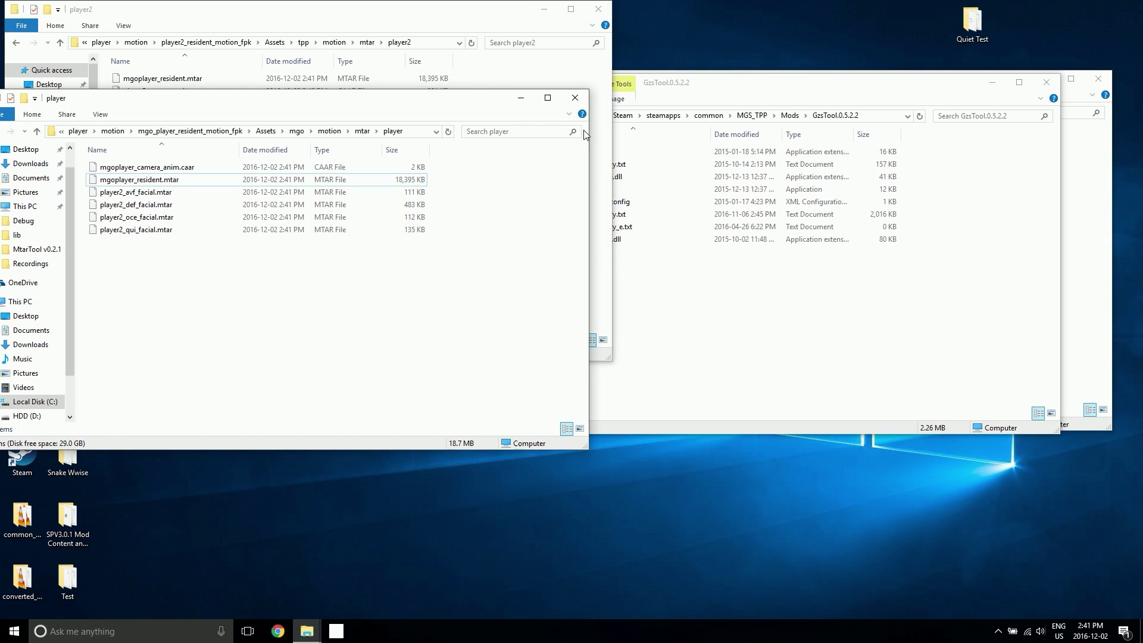
left_click(577, 103)
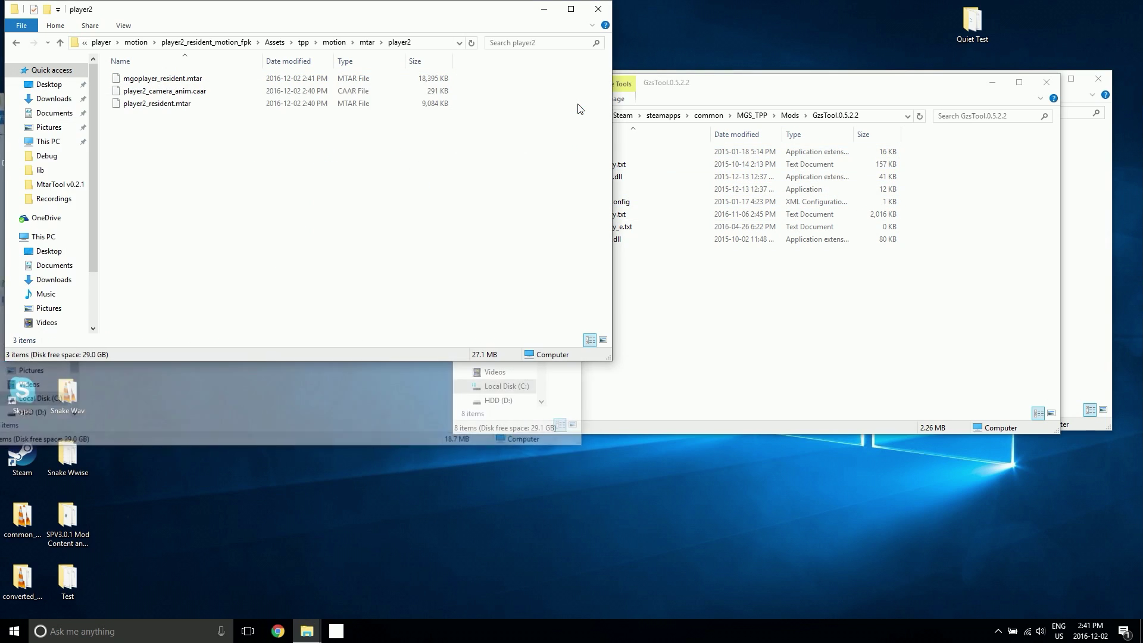
left_click(992, 82)
- Drop mgoplayer_resident.mtar onto MtarTool.exe to unpack it, then open the generated hashed_names.txt
left_click(812, 223)
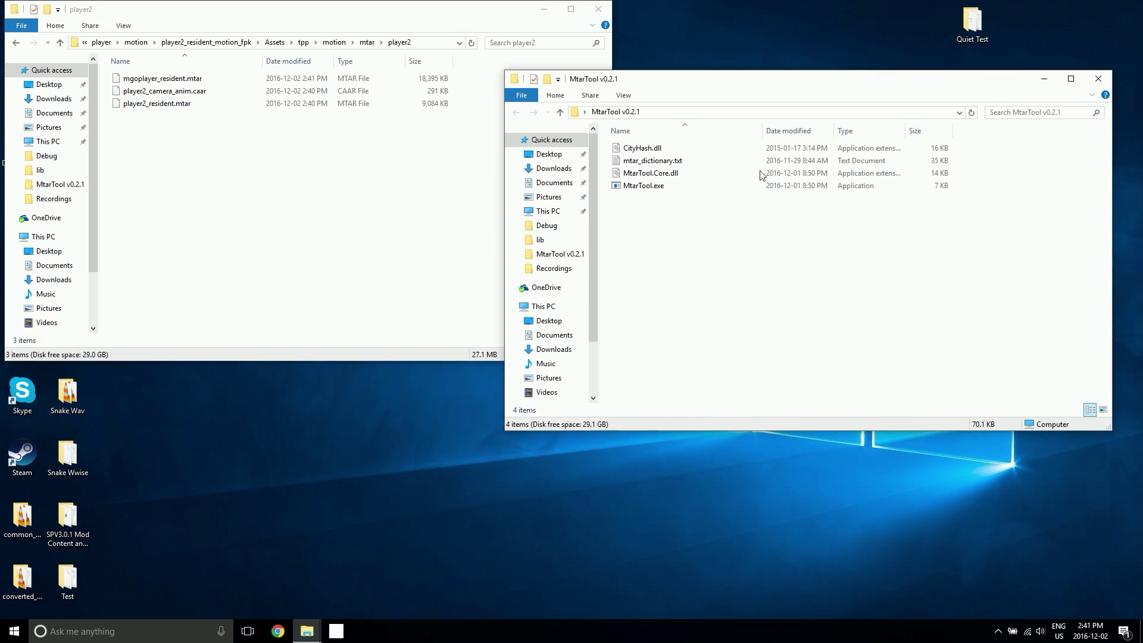
left_click_drag(800, 88, 819, 38)
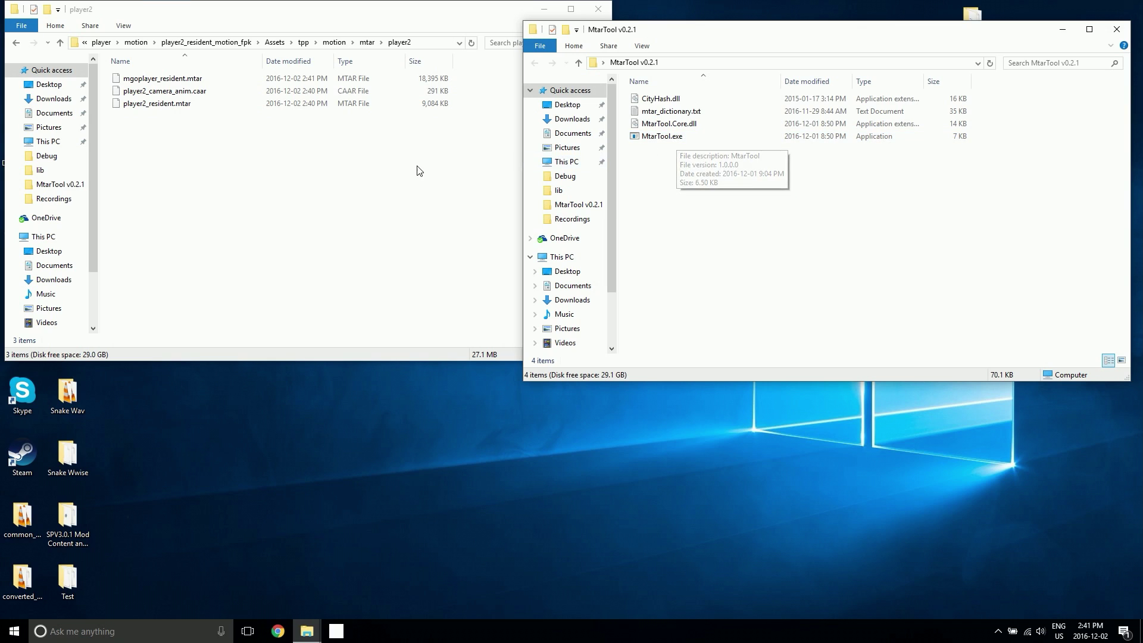
left_click(233, 84)
left_click_drag(186, 81, 665, 136)
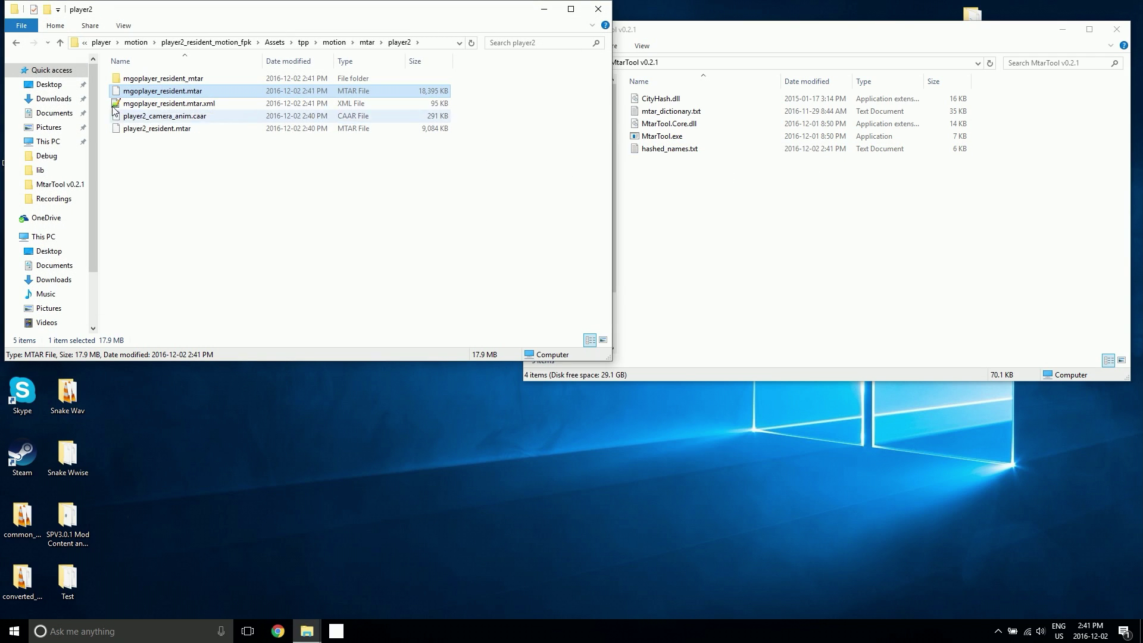
left_click(150, 79)
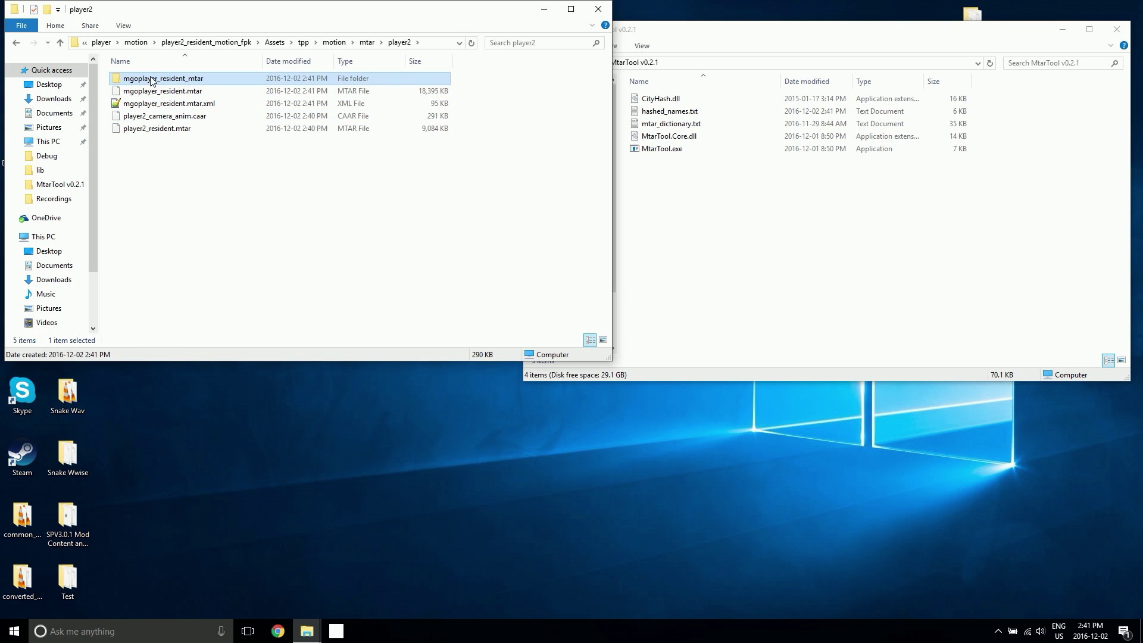
left_click(551, 209)
left_click(744, 185)
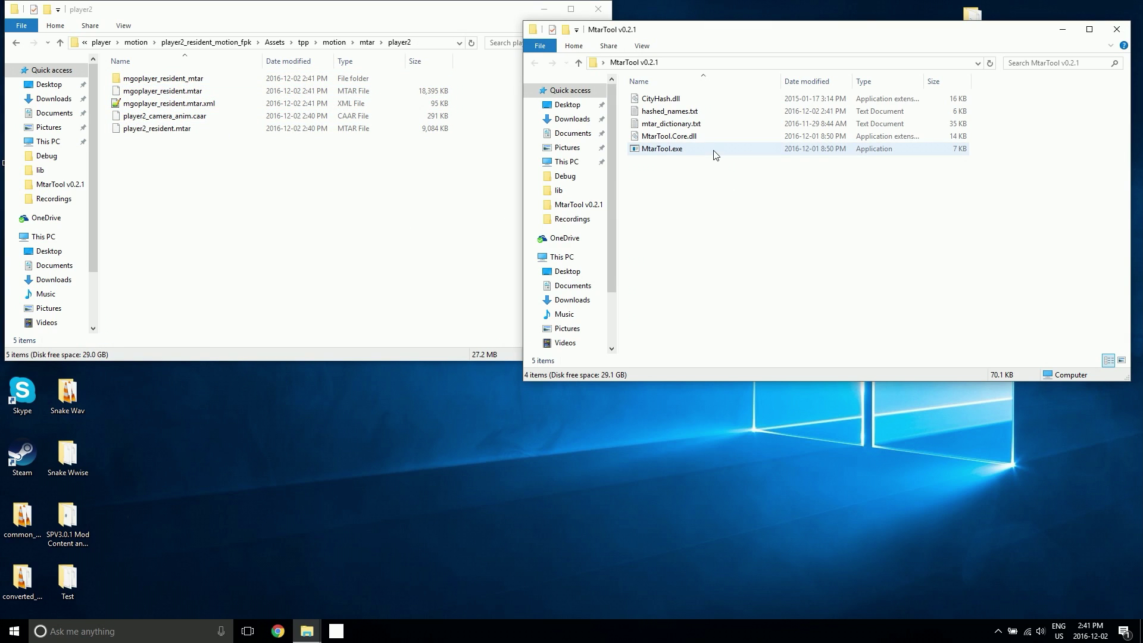
double_click(664, 112)
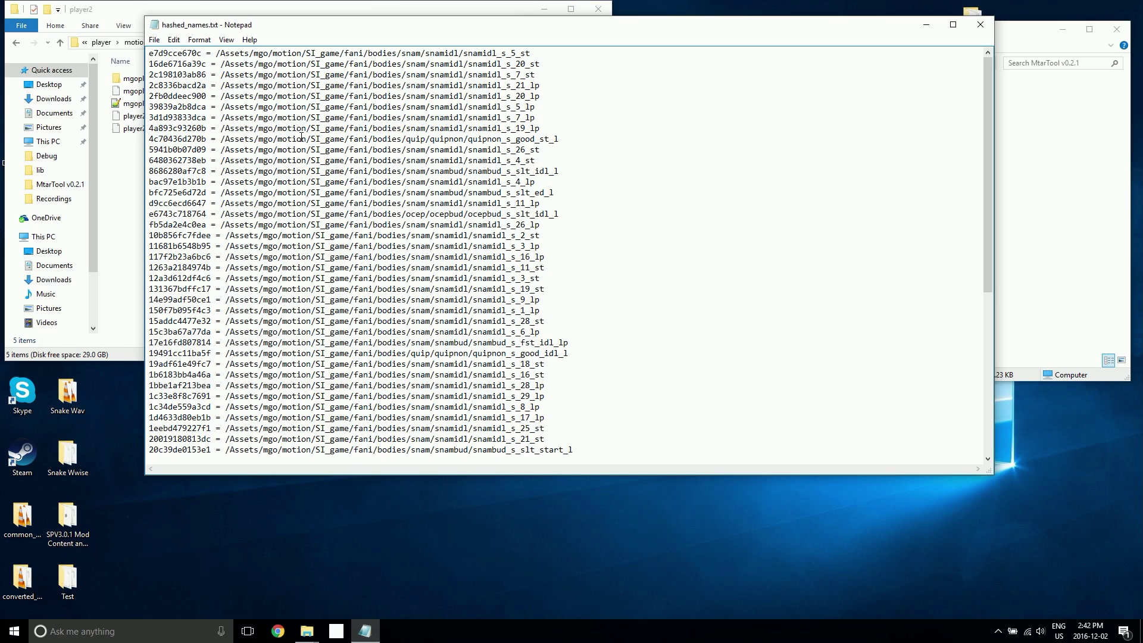
- Open the mgoplayer_resident_mtar folder, skim the hashed animation paths in hashed_names.txt, and close it
left_click(1119, 55)
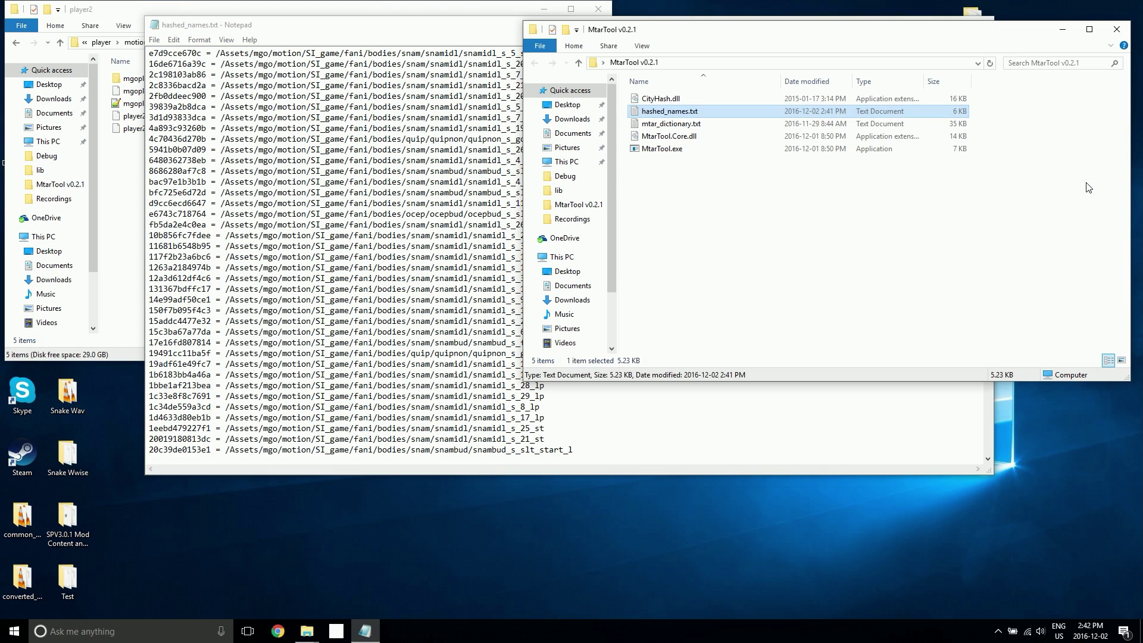
left_click(366, 44)
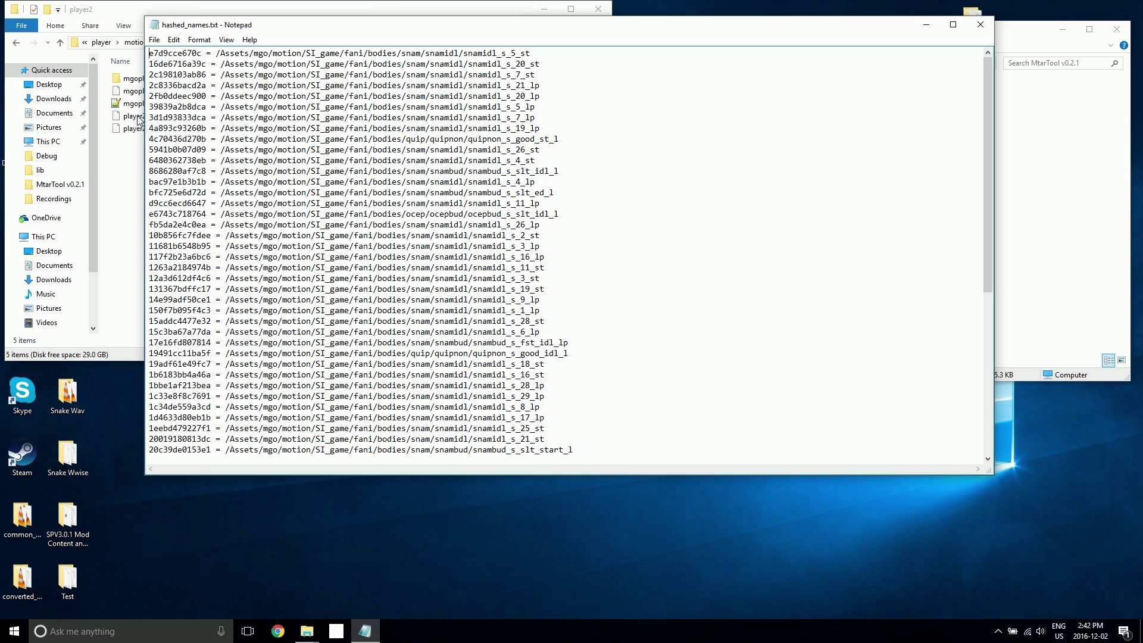
double_click(129, 78)
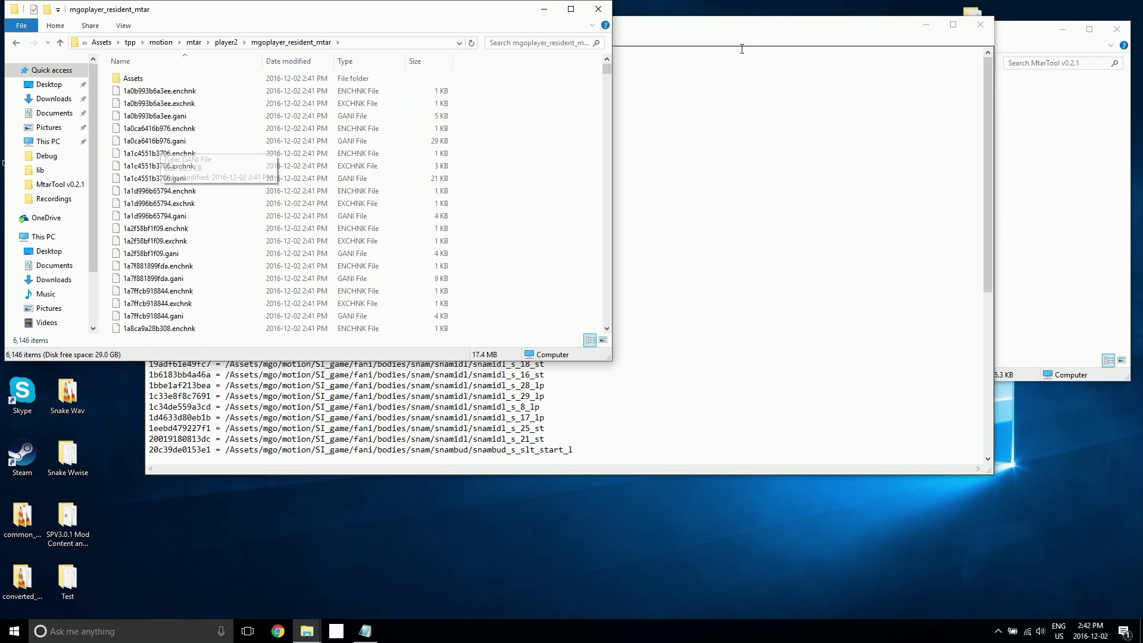
left_click(736, 35)
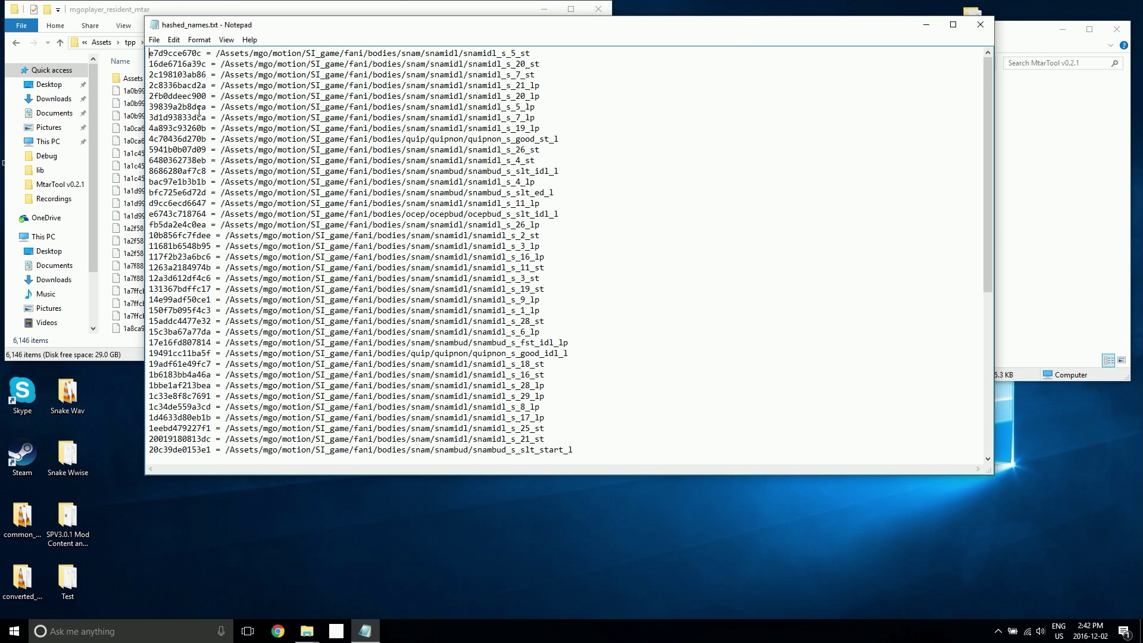
scroll(229, 106, "down", 9)
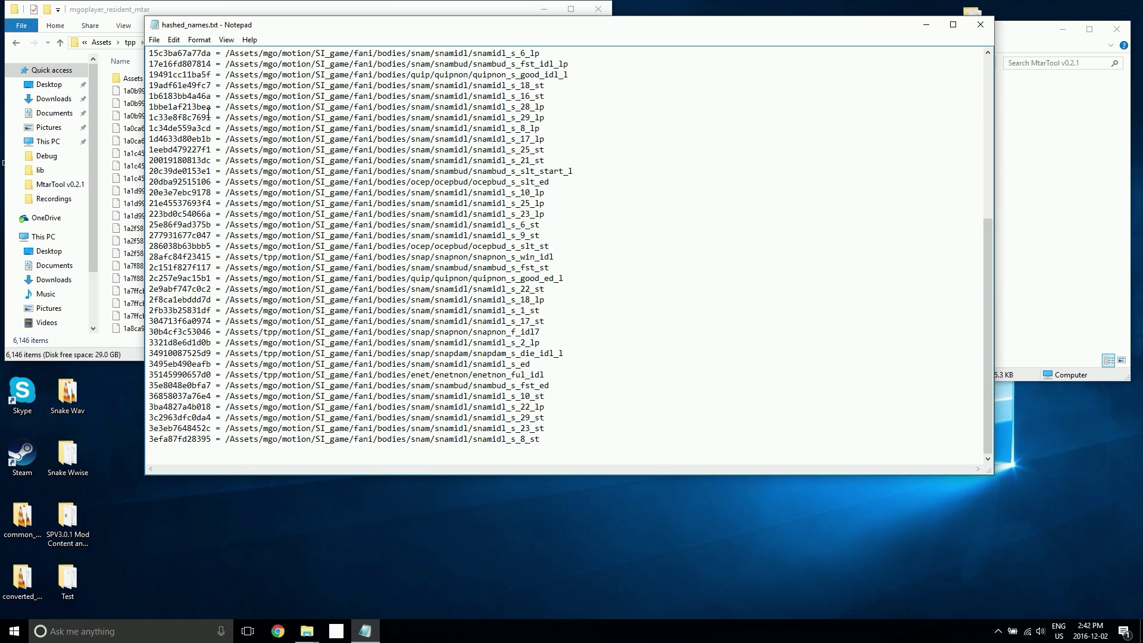
scroll(203, 168, "up", 9)
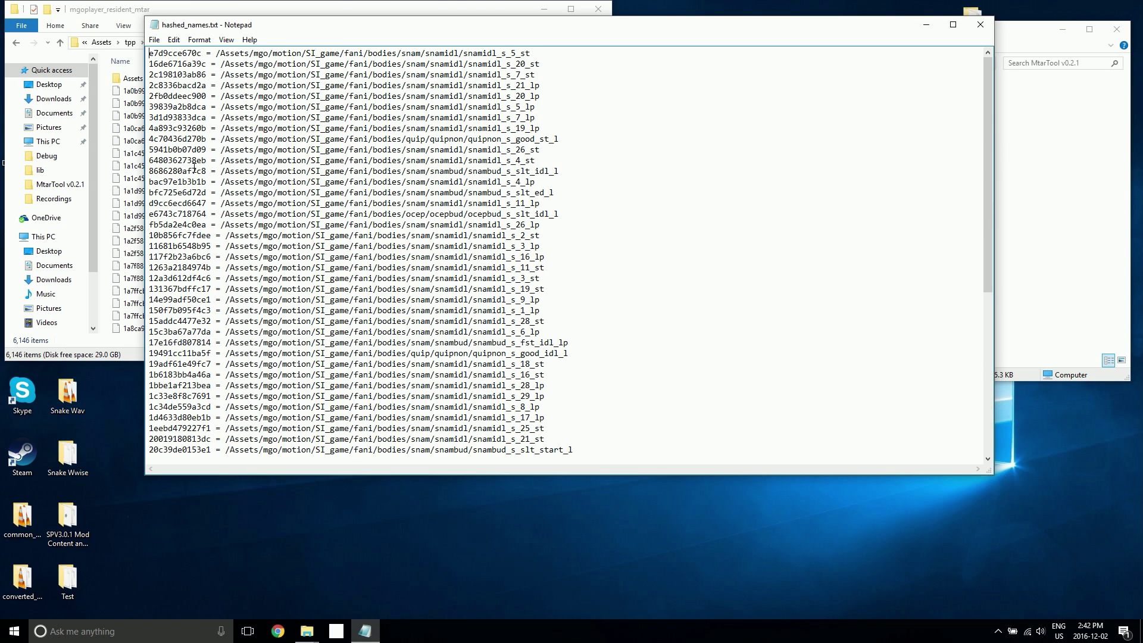
left_click_drag(222, 238, 542, 236)
left_click(542, 236)
left_click(980, 25)
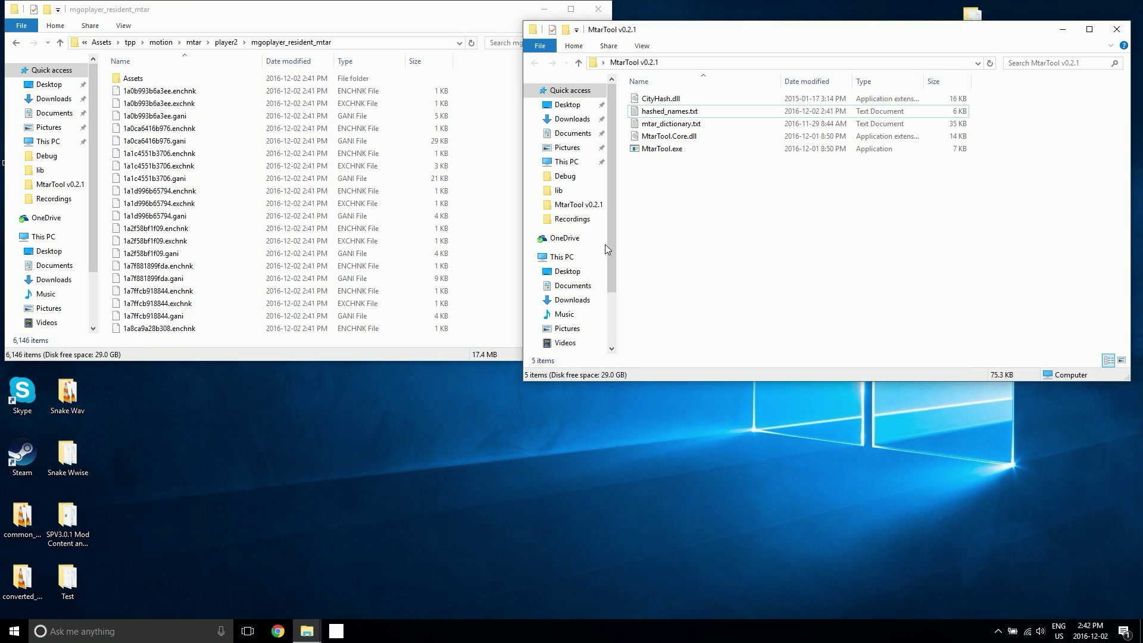
- Drill into Assets\mgo\motion\SI_game\fani\bodies\quip\quipnon and inspect its five files
left_click(134, 78)
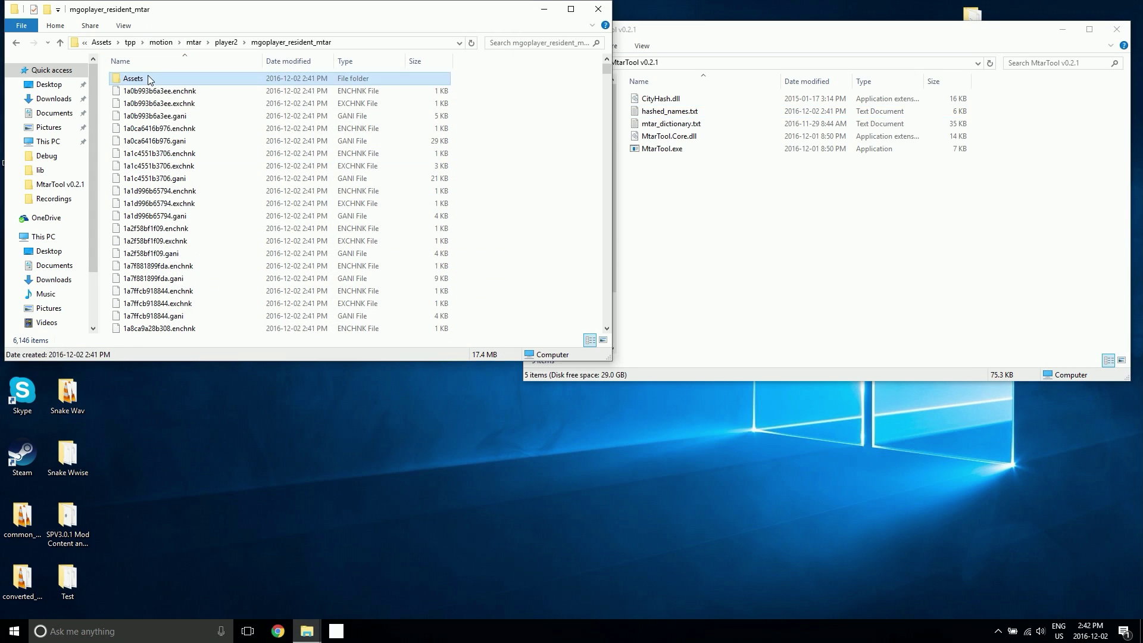
double_click(135, 78)
double_click(131, 78)
double_click(132, 78)
double_click(133, 79)
double_click(132, 79)
double_click(134, 80)
double_click(138, 94)
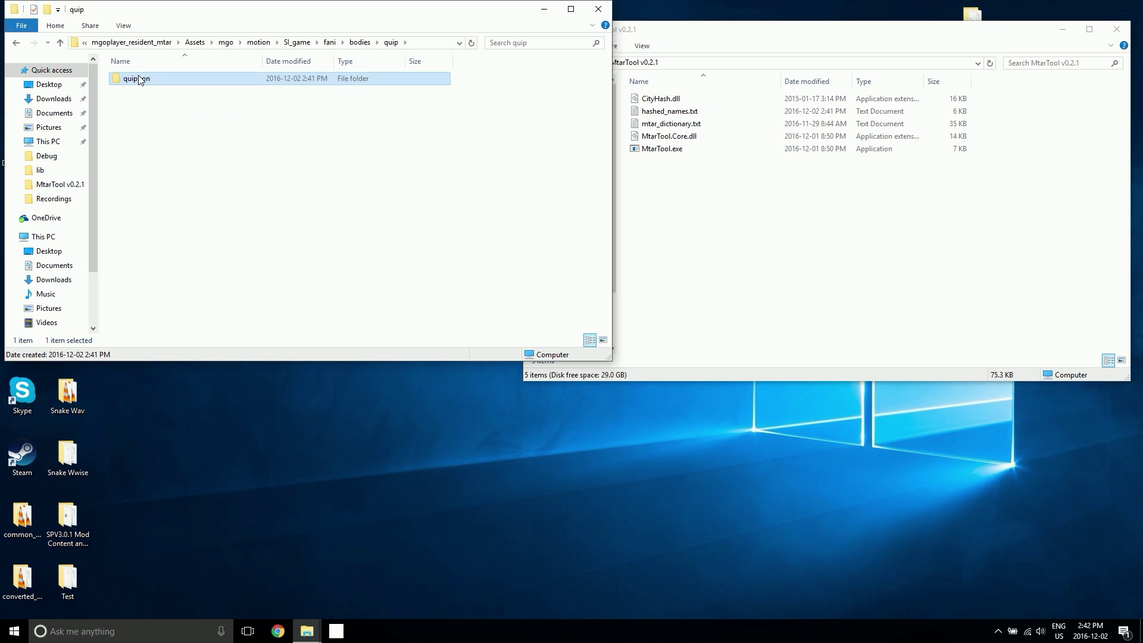
double_click(137, 80)
left_click_drag(244, 126, 245, 75)
left_click(173, 172)
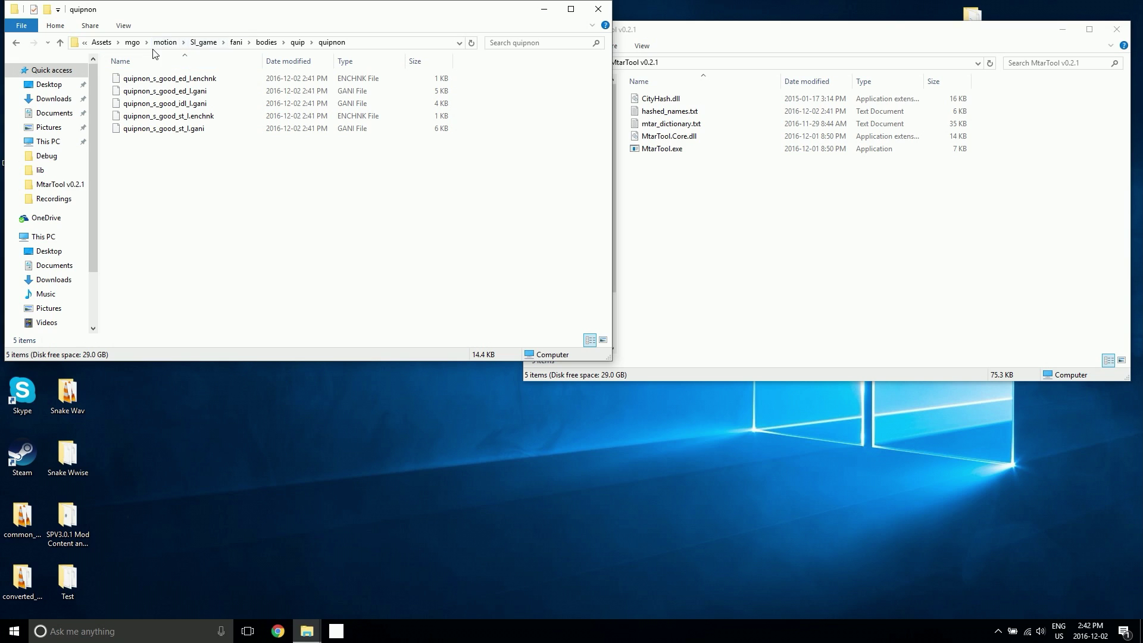
- Use the address-bar breadcrumbs to return through mgoplayer_resident_mtar to the player2 folder
left_click(100, 43)
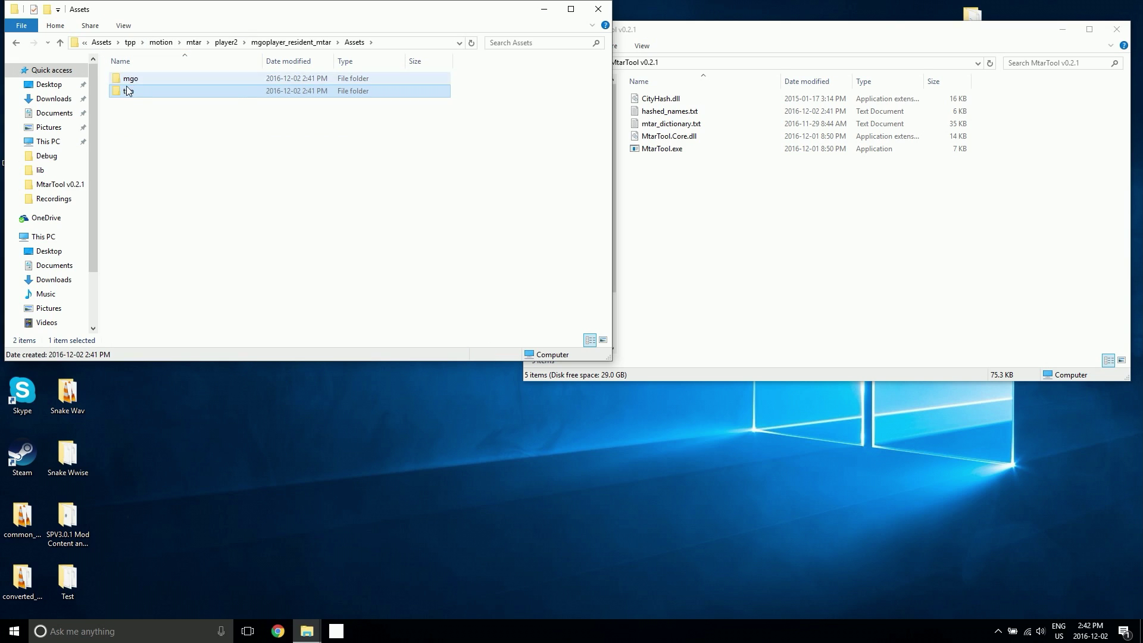
left_click(290, 43)
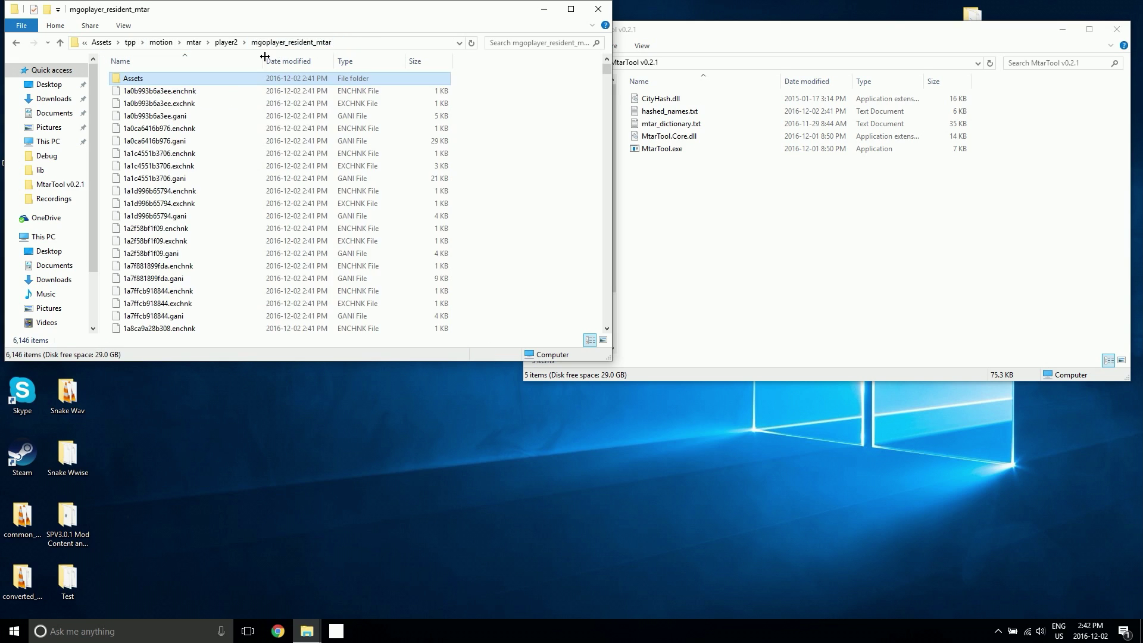
left_click(229, 42)
- Unpack player2_resident.mtar with MtarTool, glance at its output, then open mgoplayer_resident.mtar.xml
left_click_drag(157, 129, 687, 152)
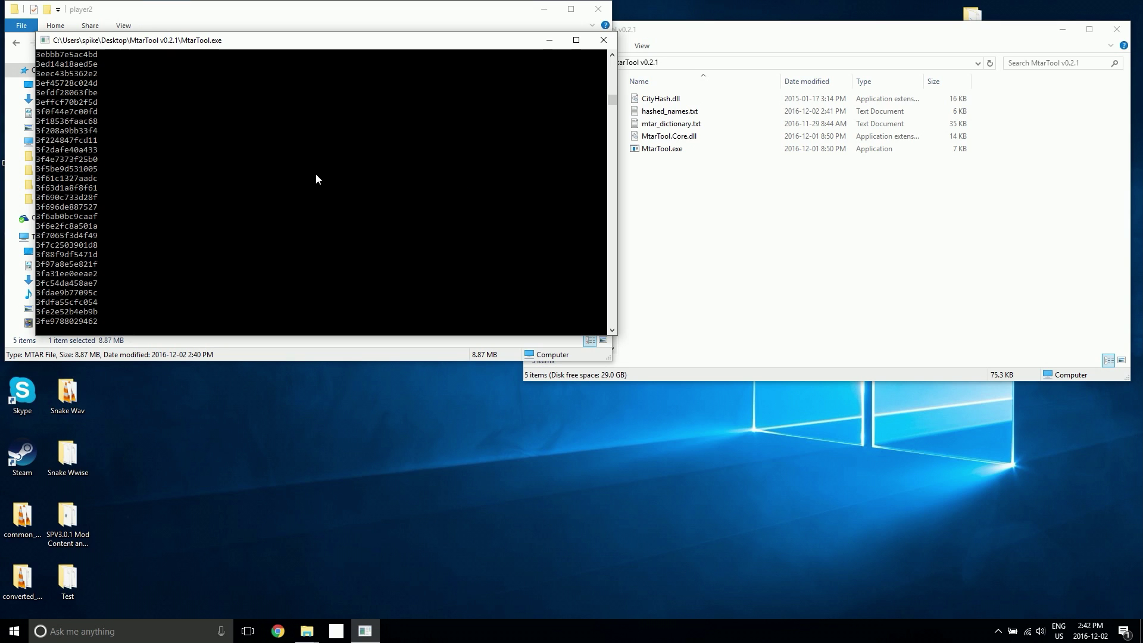
double_click(171, 92)
double_click(167, 79)
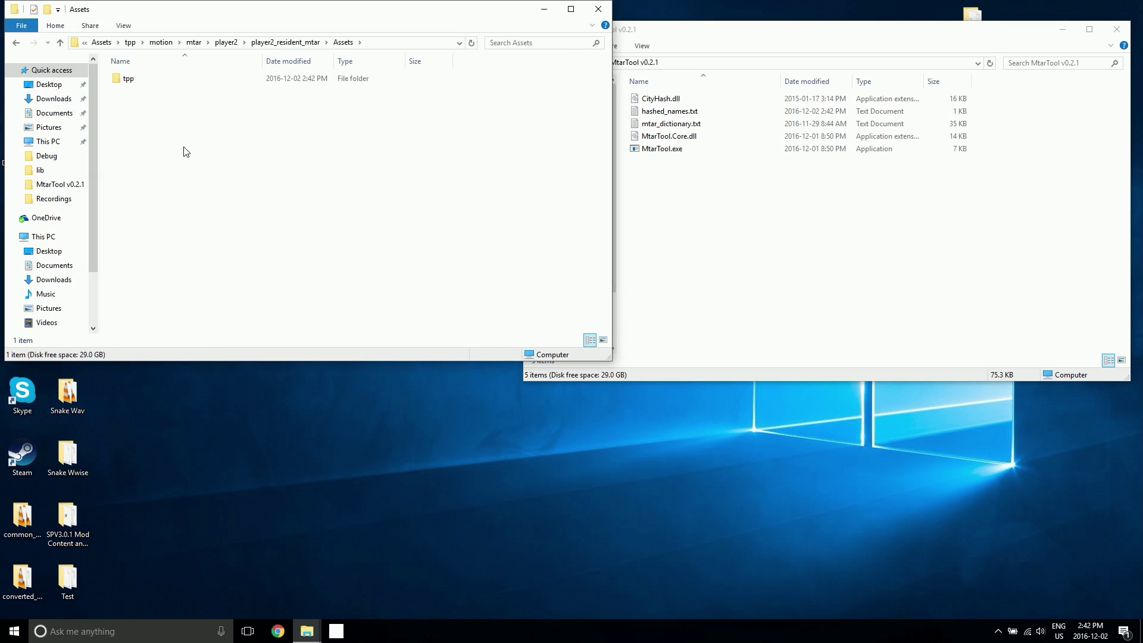
left_click(273, 43)
left_click(235, 43)
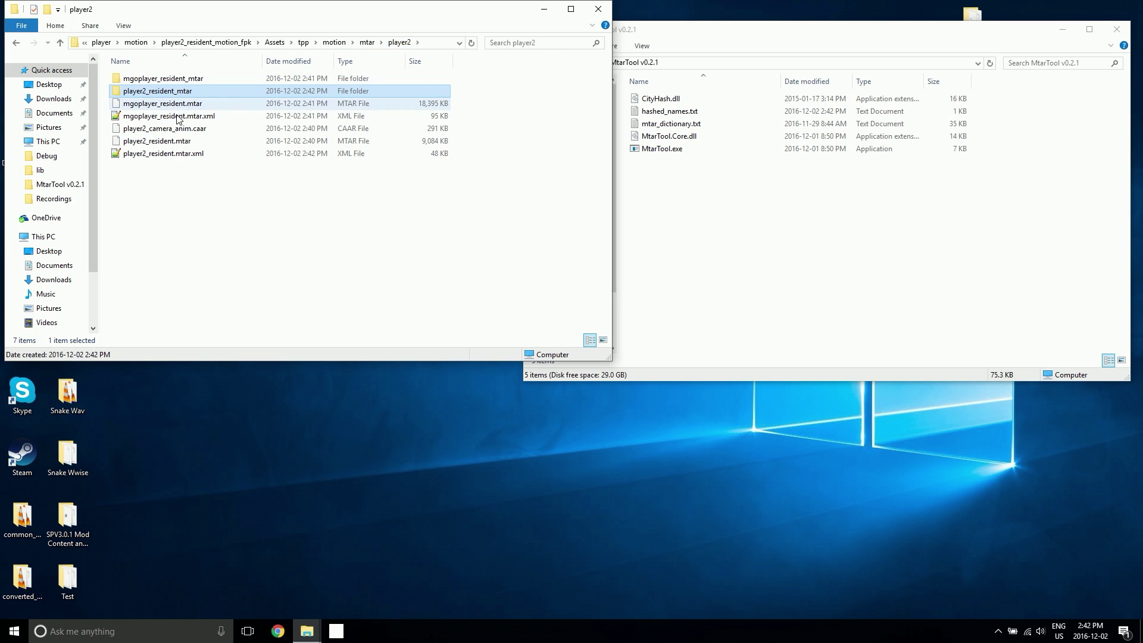
left_click(178, 118)
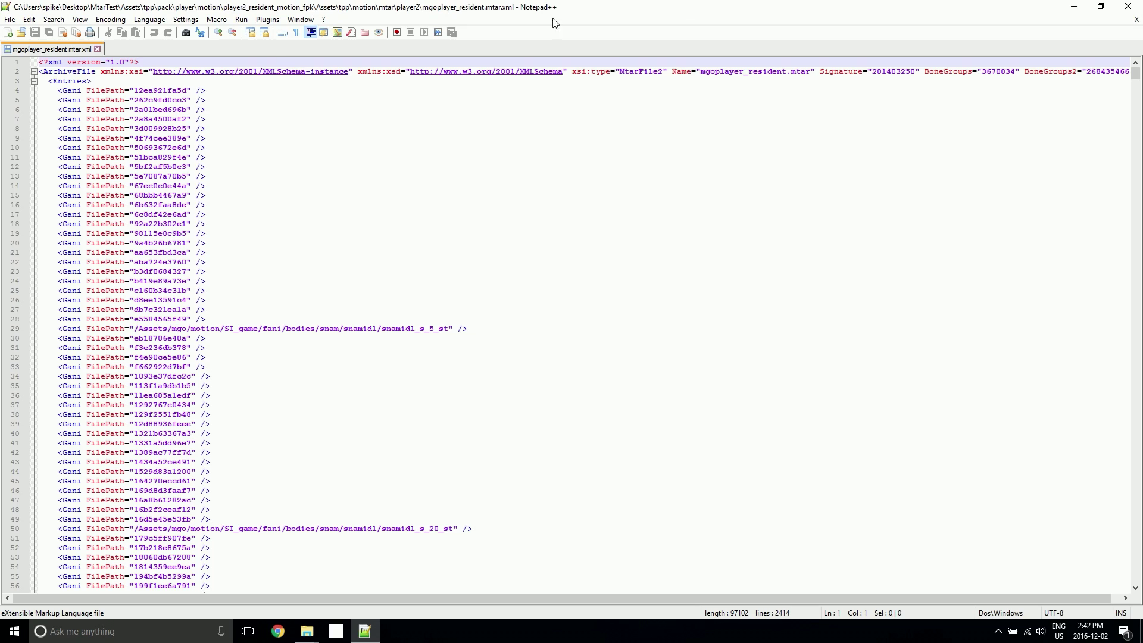
- Open player2_resident.mtar.xml and paste the quipnon_s_good_st_l entry from mgoplayer under <Entries>
left_click(1071, 6)
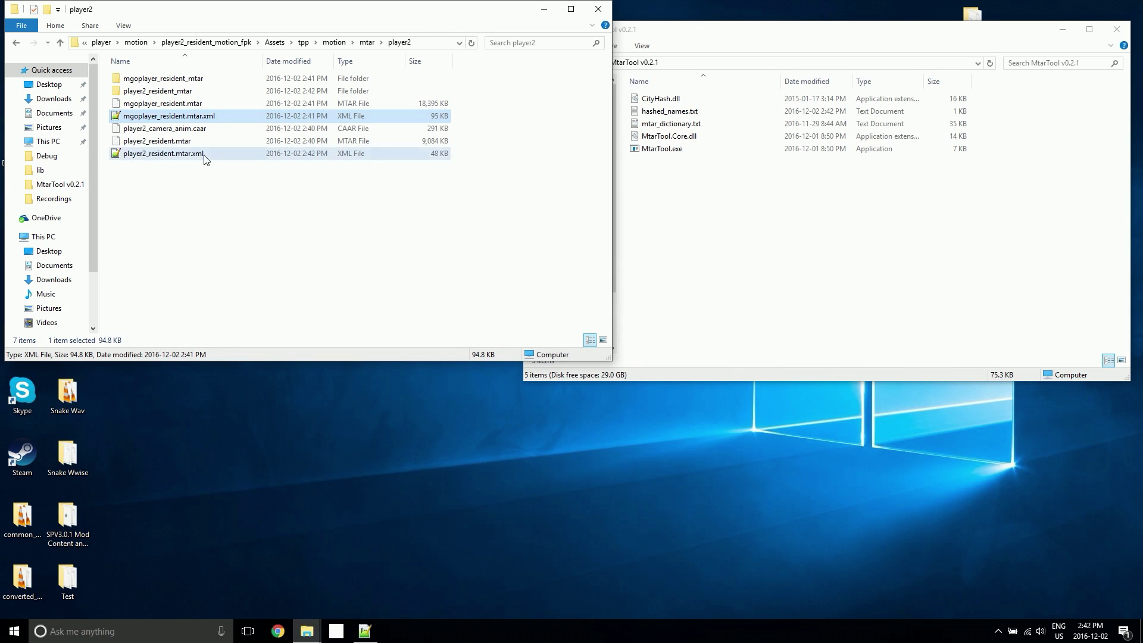
double_click(204, 155)
left_click(23, 47)
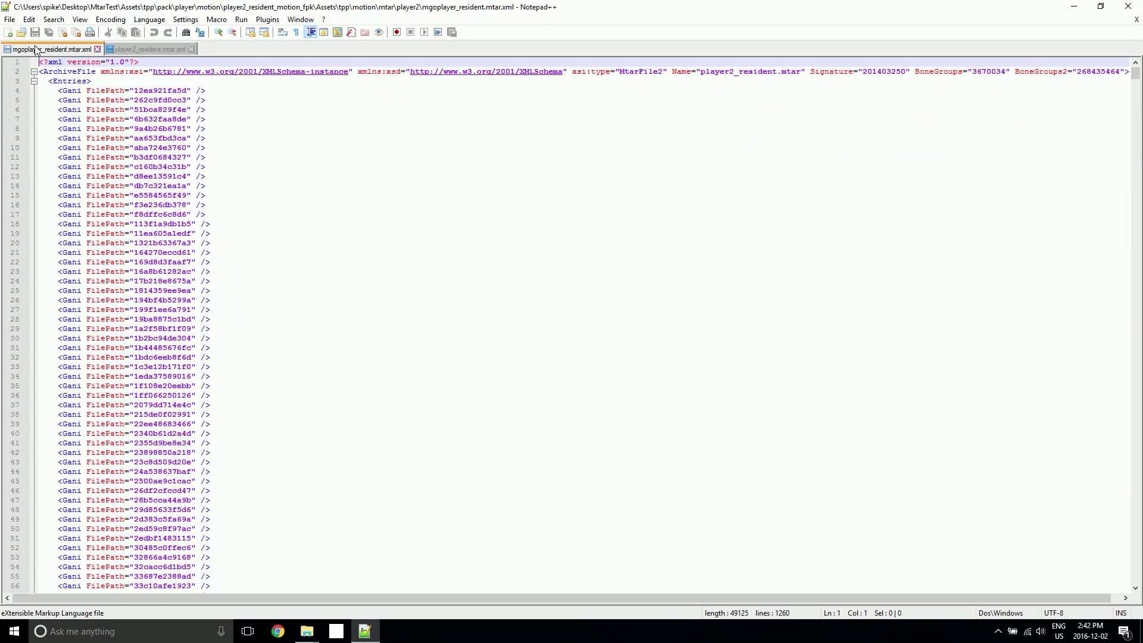
key("ctrl+f")
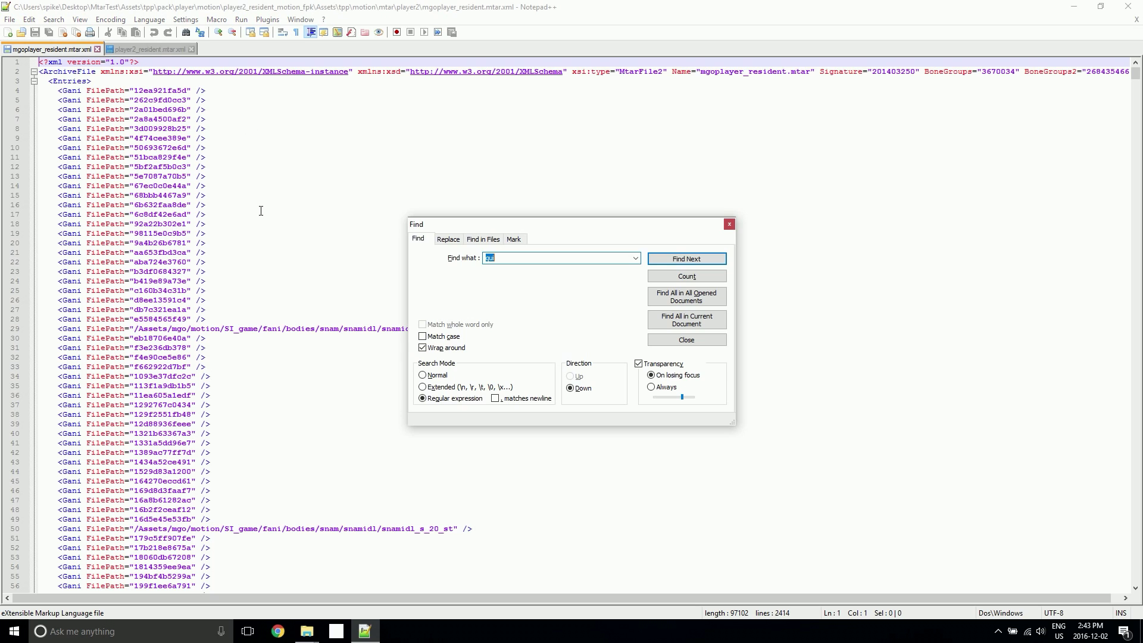
key("Return")
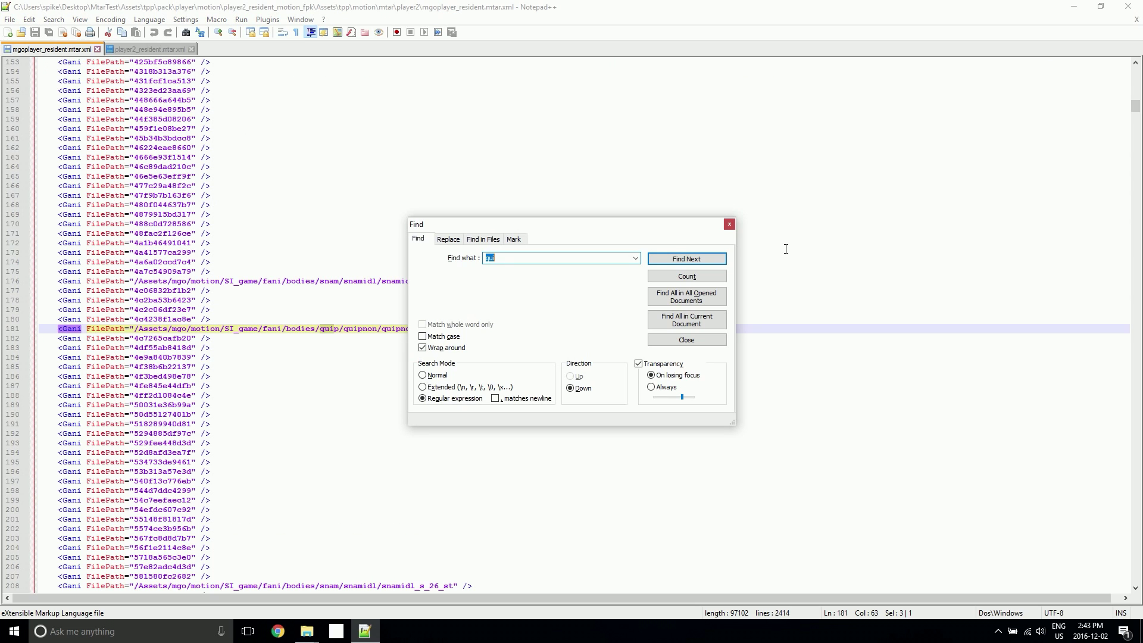
left_click(728, 224)
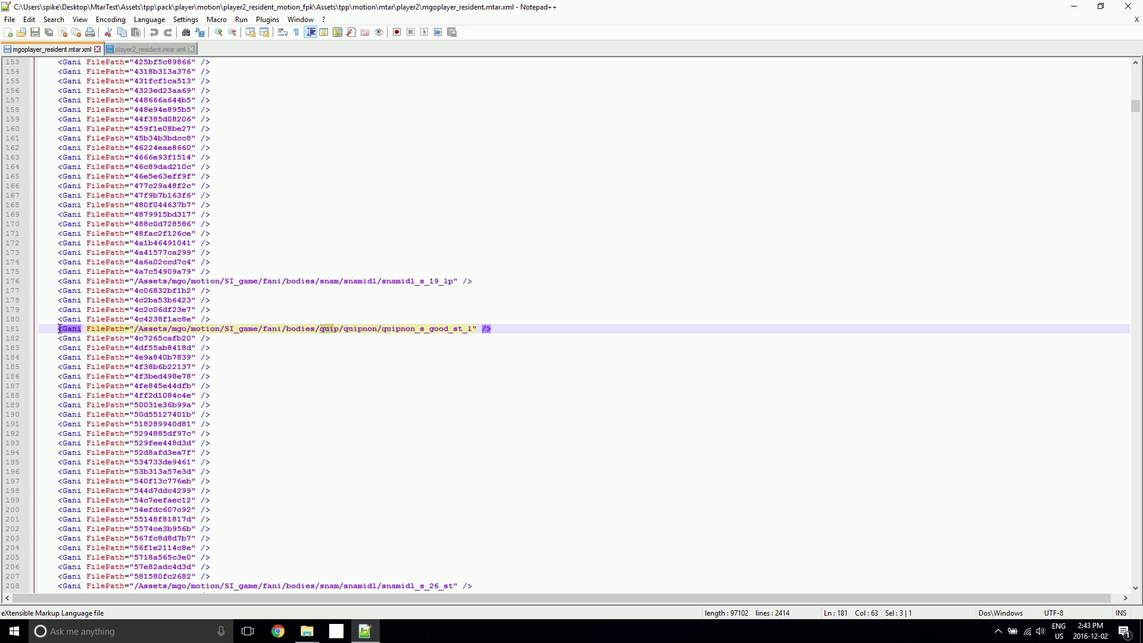
left_click_drag(59, 329, 541, 331)
key("ctrl+c")
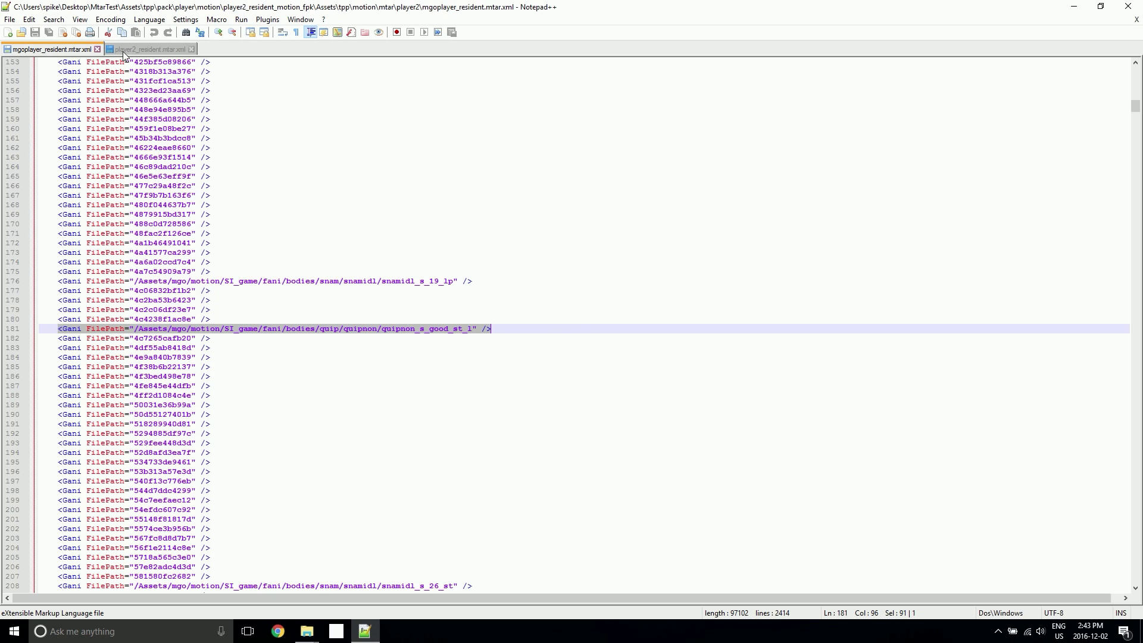
left_click(116, 52)
key("Return")
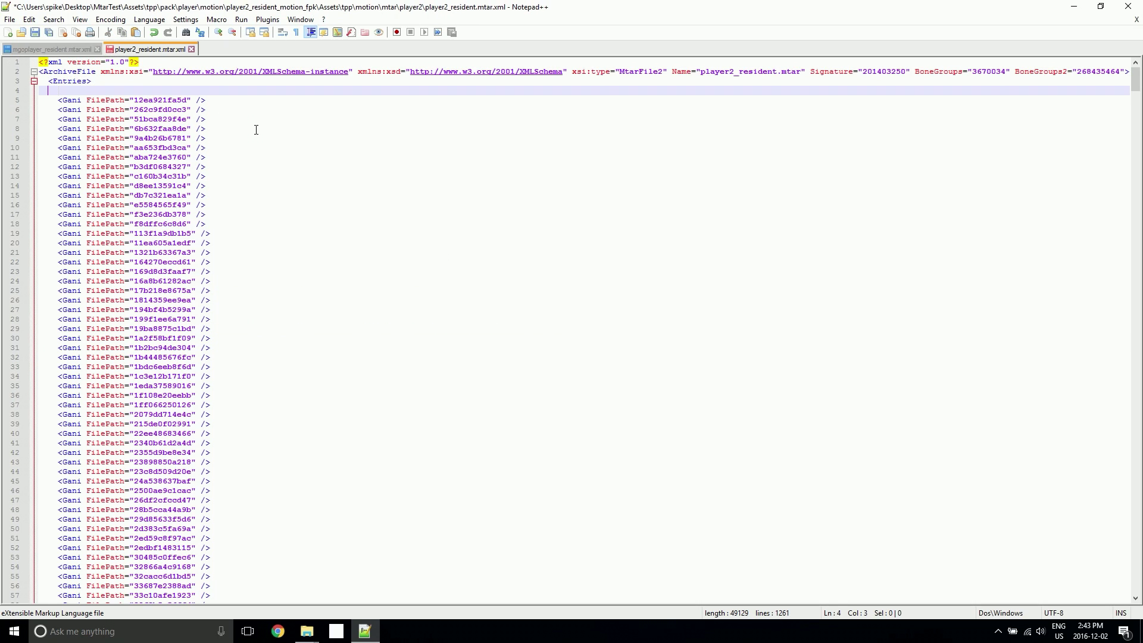
key("ctrl+v")
- Copy the quipnon_s_good_idl_l entry from mgoplayer into player2 below the first entry
left_click(54, 49)
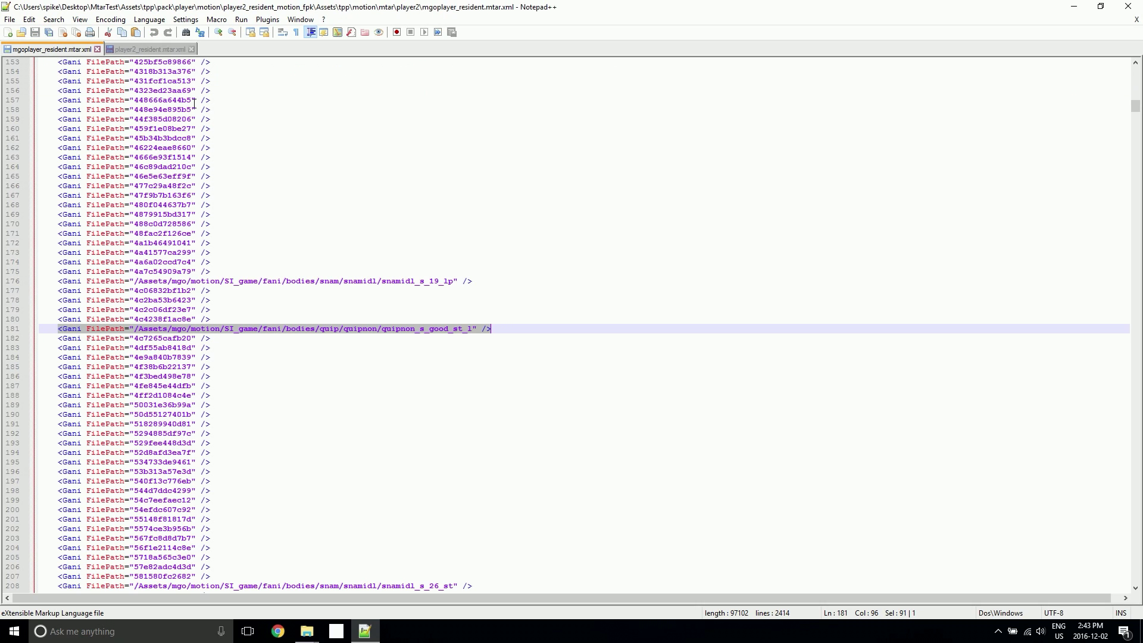
key("ctrl+f")
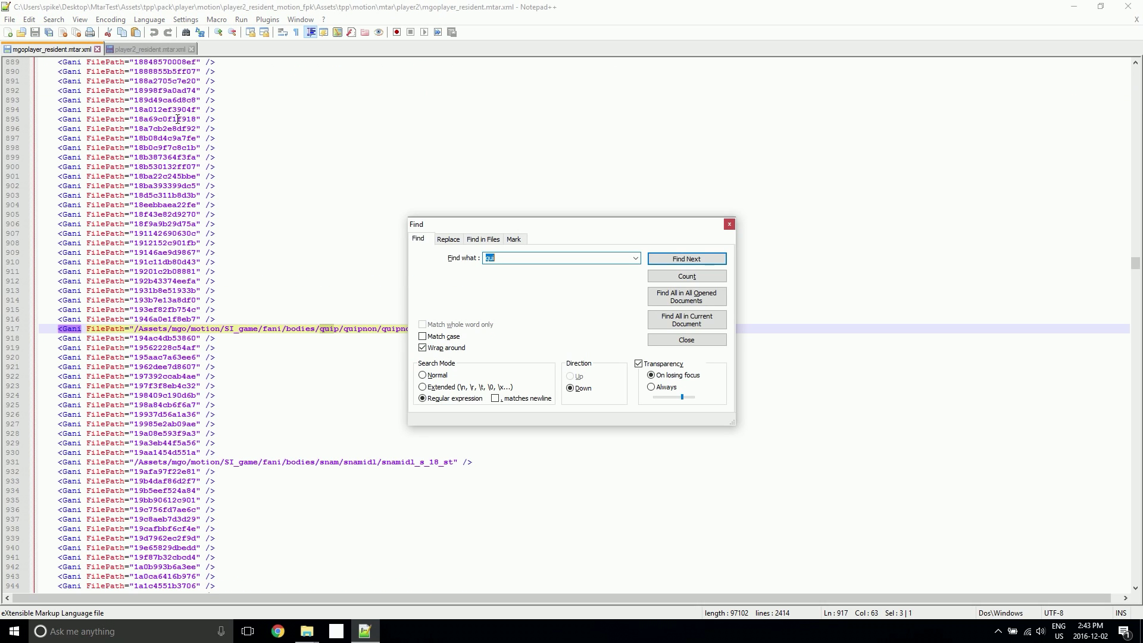
left_click(729, 224)
left_click_drag(58, 329, 589, 321)
key("ctrl+c")
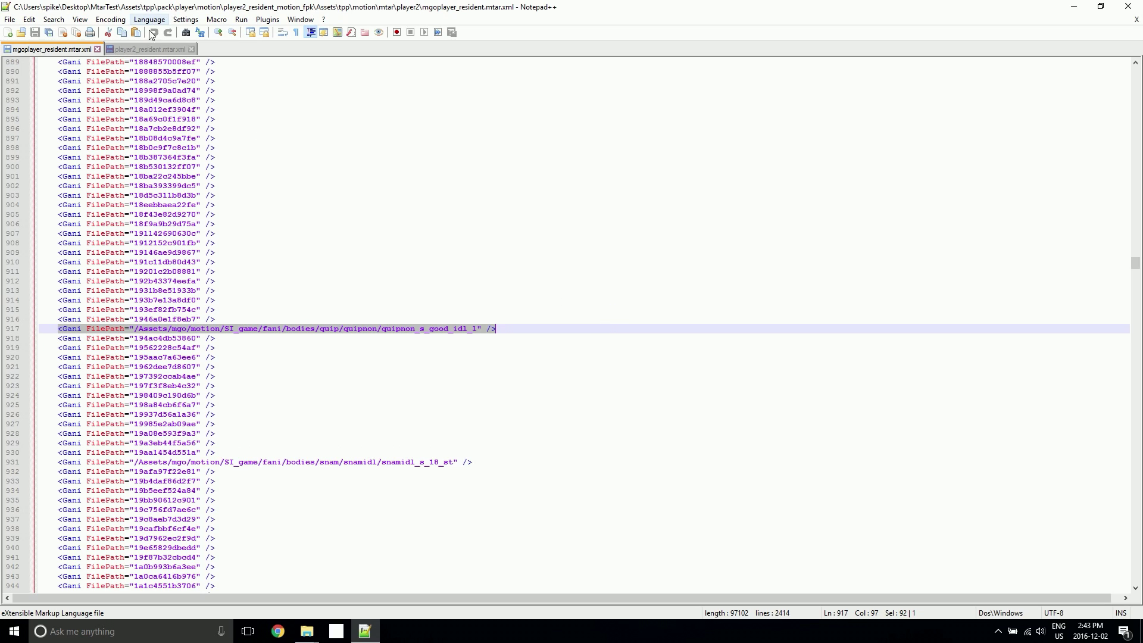
left_click(158, 49)
key("Return")
key("ctrl+v")
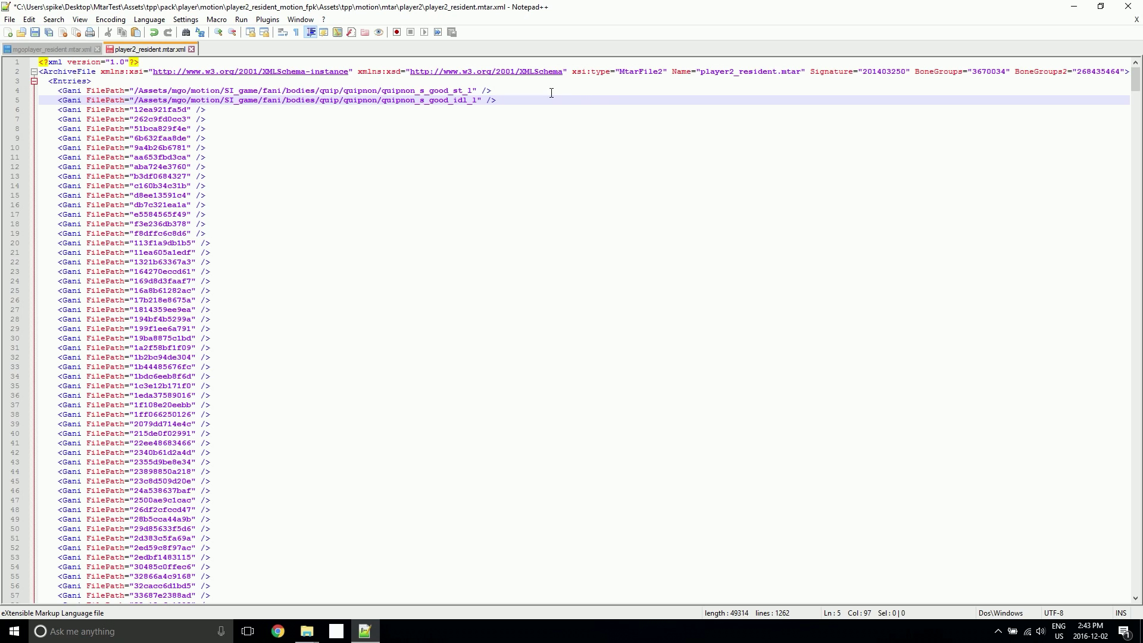
- Add the quipnon_s_good_ed_l entry as the third line and save player2_resident.mtar.xml
left_click(64, 49)
key("ctrl+f")
type("qui")
key("Return")
left_click(729, 224)
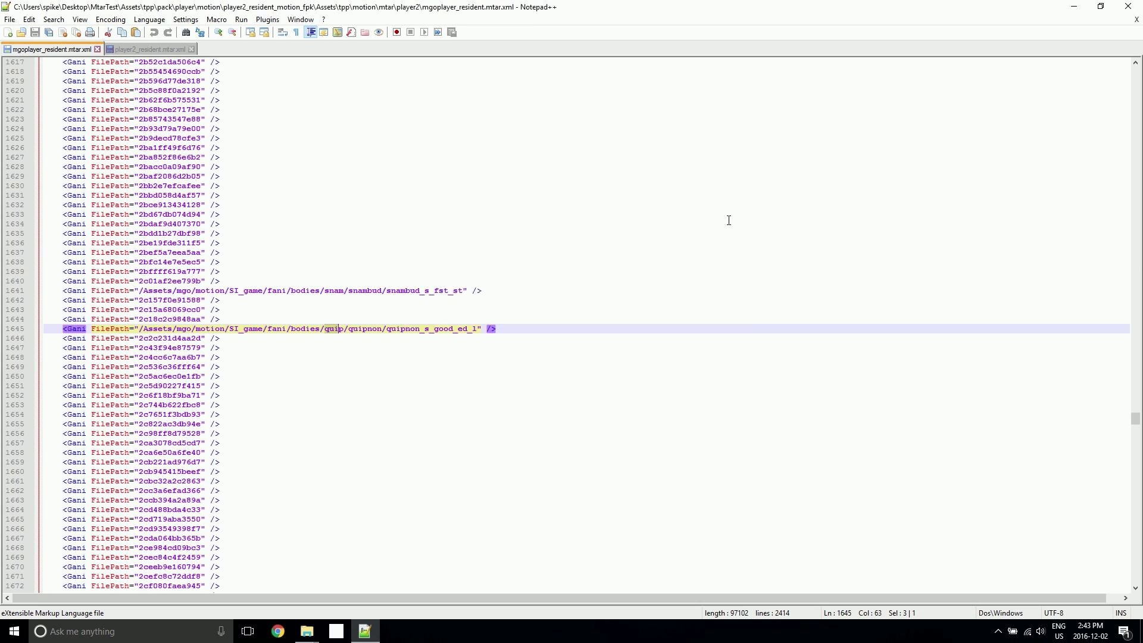
left_click_drag(57, 329, 506, 325)
key("ctrl+c")
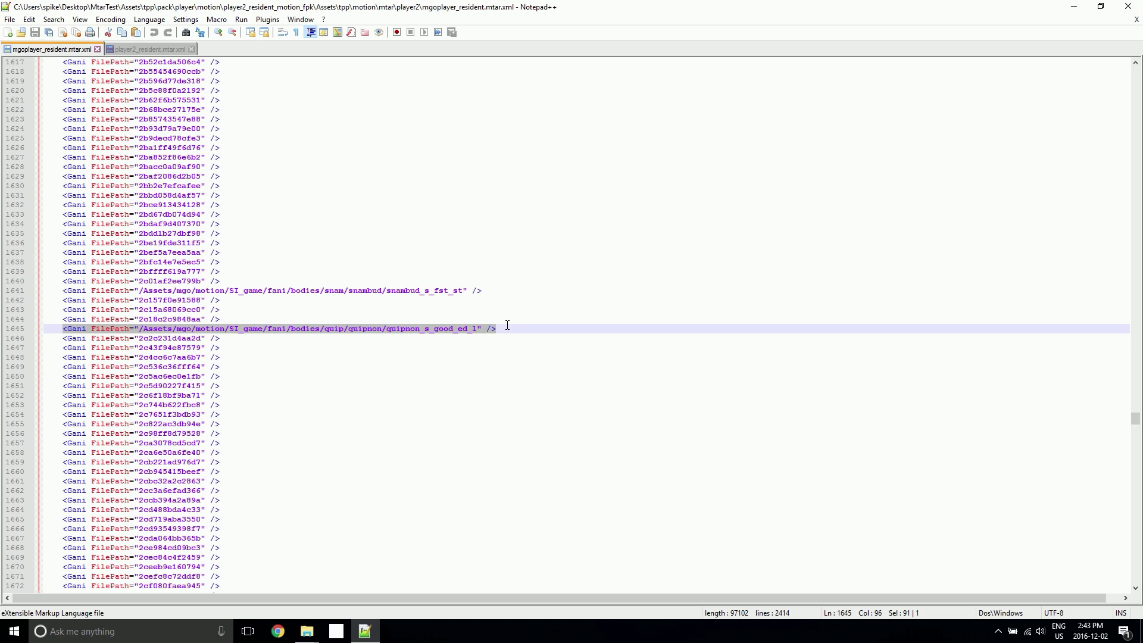
left_click(152, 47)
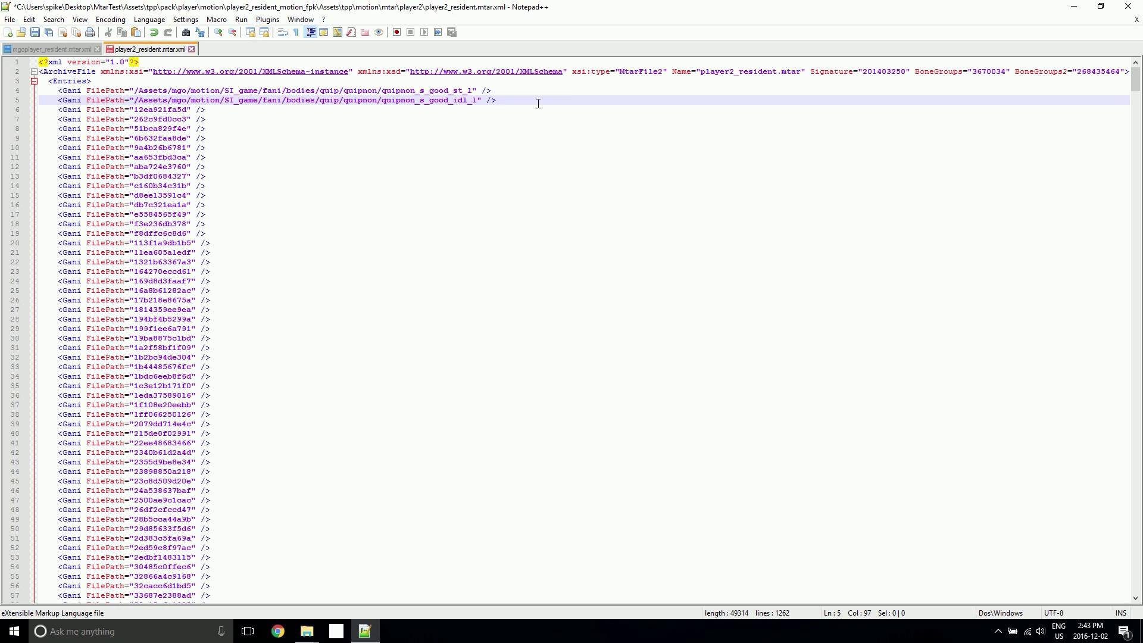
key("Return")
key("ctrl+v")
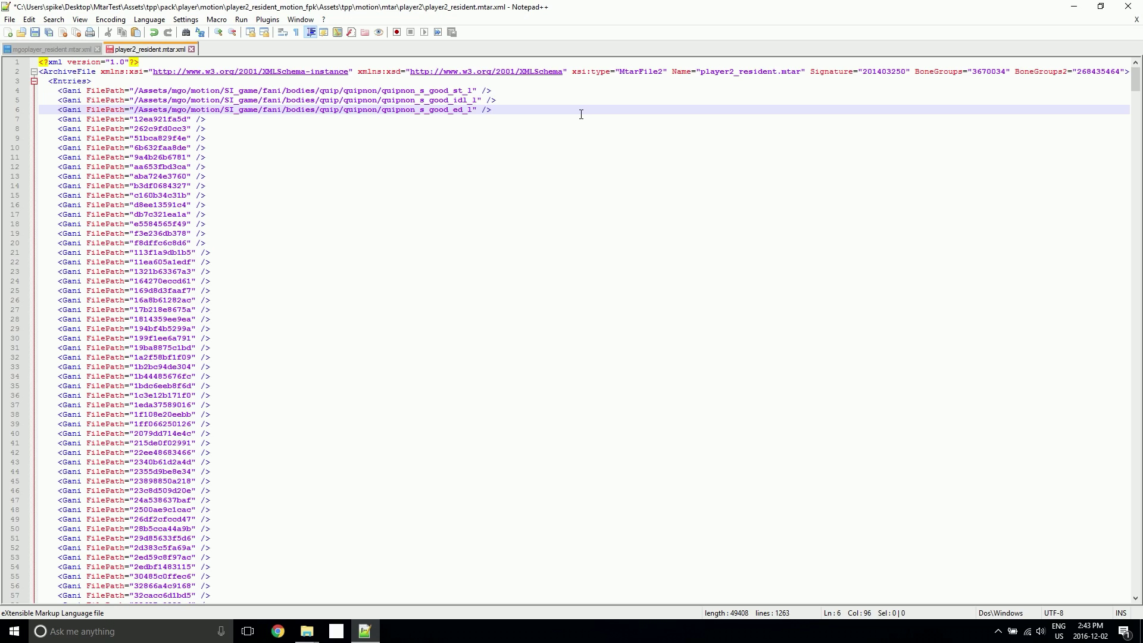
key("ctrl+s")
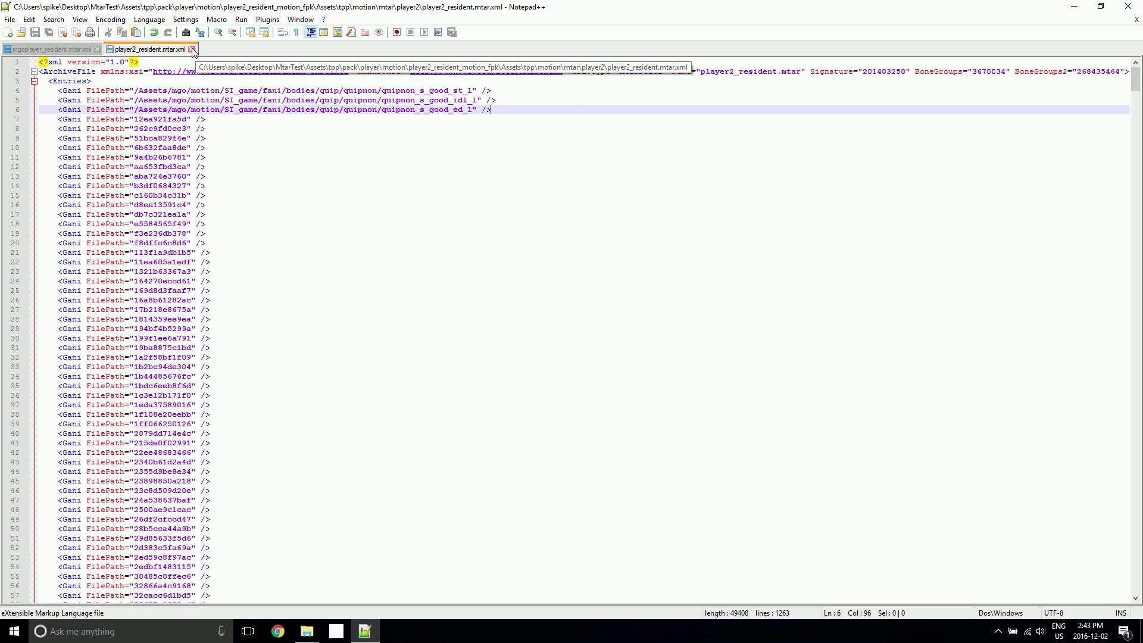
- Review the three new quipnon entries and close player2_resident.mtar.xml
left_click(445, 91)
left_click(462, 101)
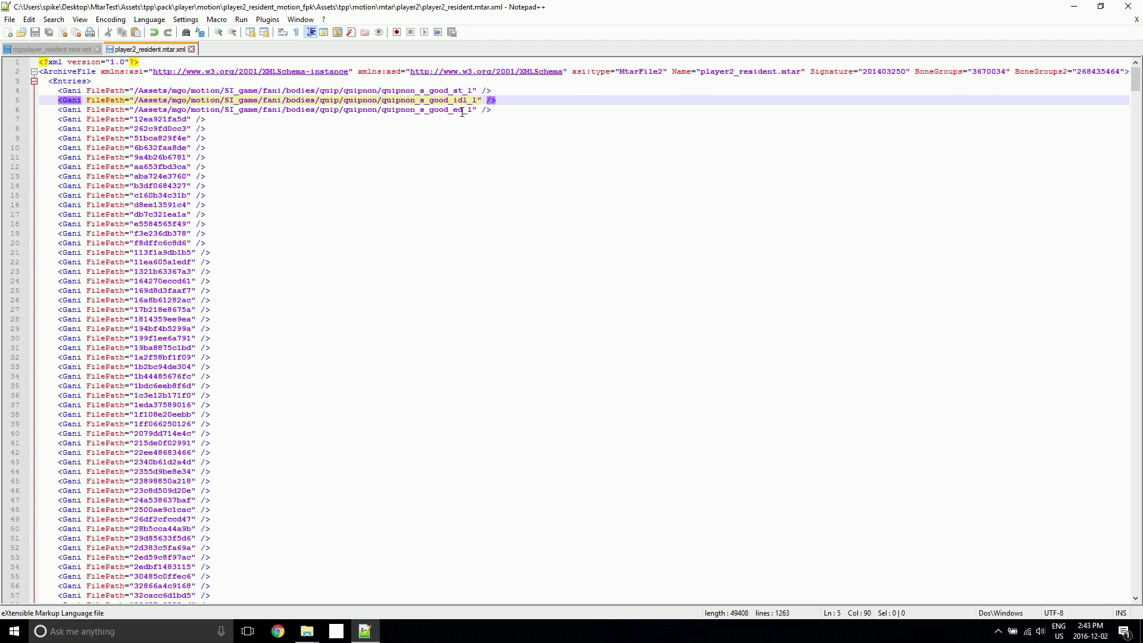
left_click(462, 112)
left_click(191, 48)
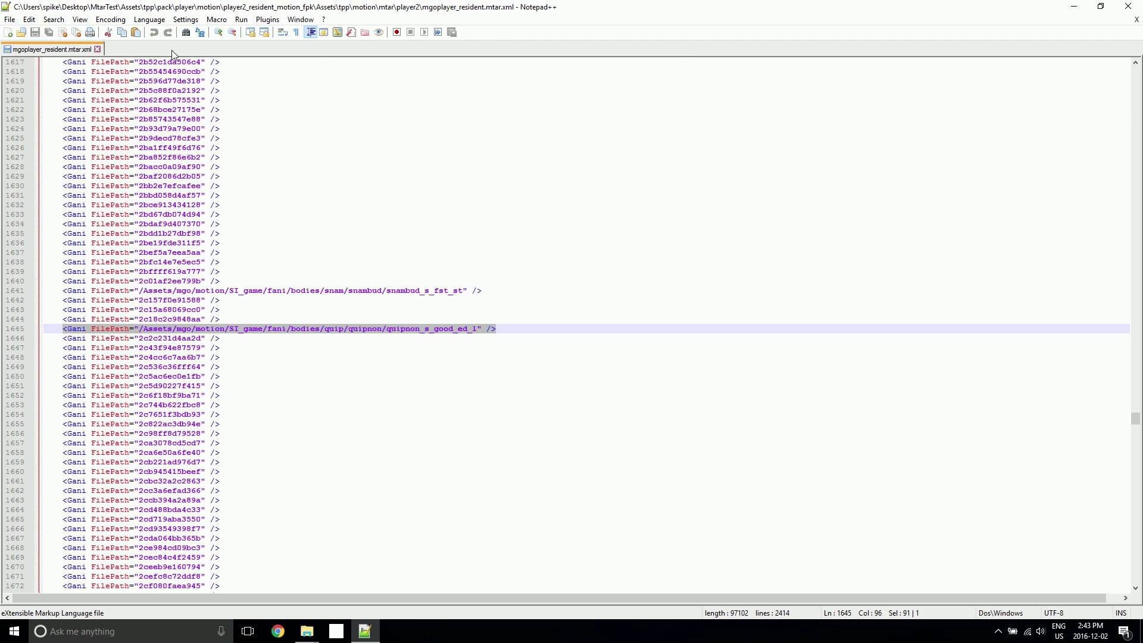
- Close Notepad++ and repack player2_resident.mtar.xml by dropping it onto MtarTool
left_click(97, 49)
left_click(1128, 6)
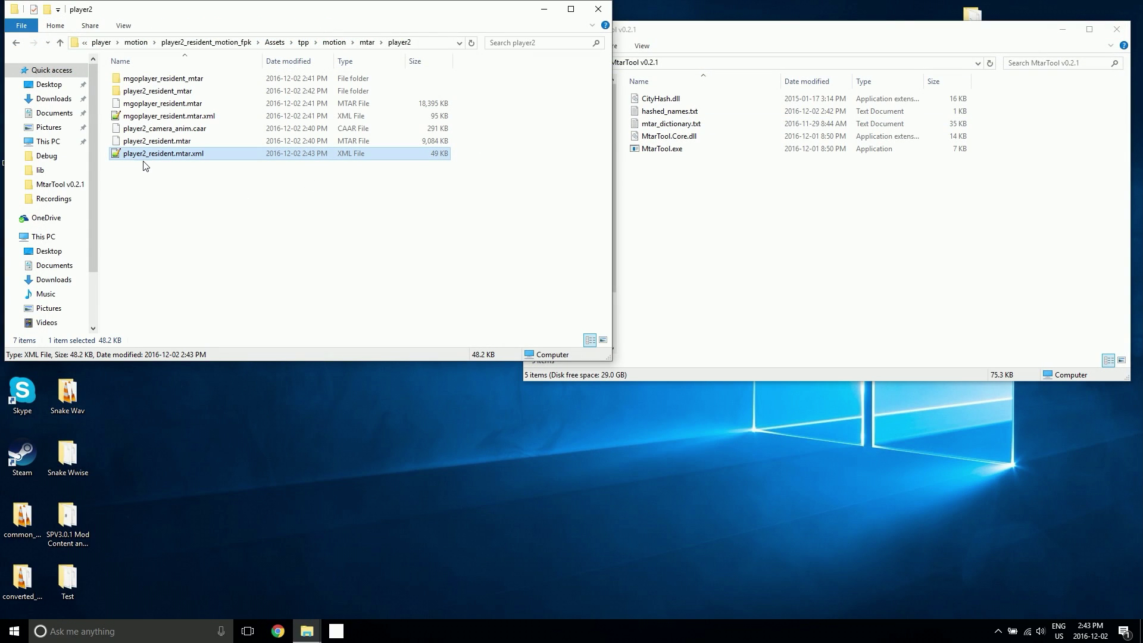
left_click_drag(154, 154, 686, 149)
- Delete both unpacked mtar folders, both XML files and mgoplayer_resident.mtar, then return to motion
left_click(161, 91, "ctrl")
left_click(161, 78, "ctrl")
left_click(161, 116, "ctrl")
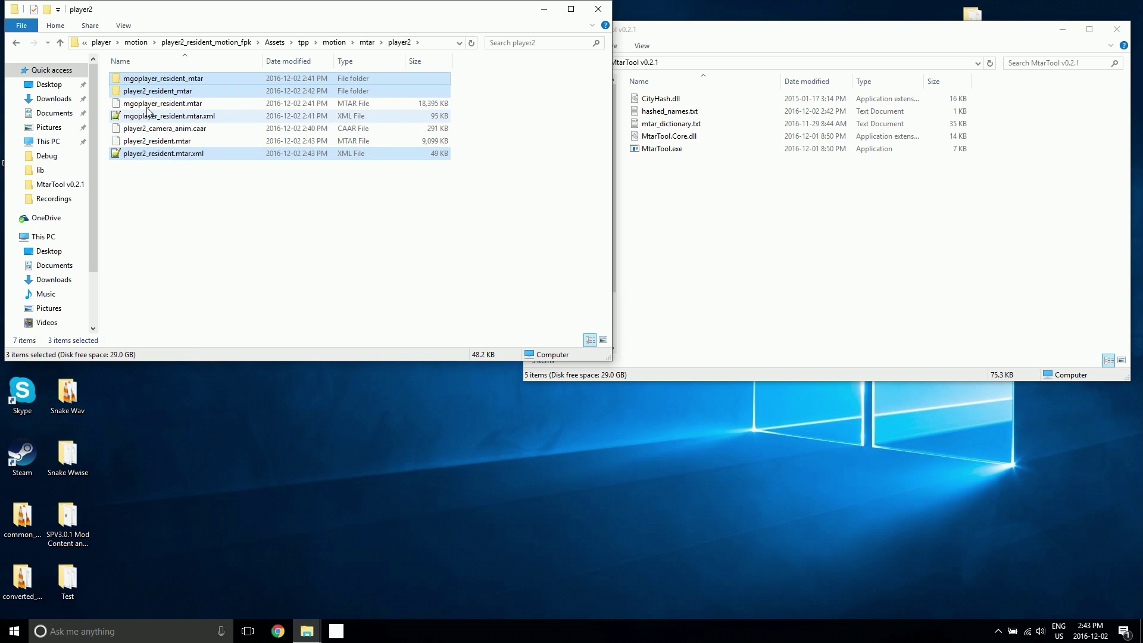
left_click(152, 104, "ctrl")
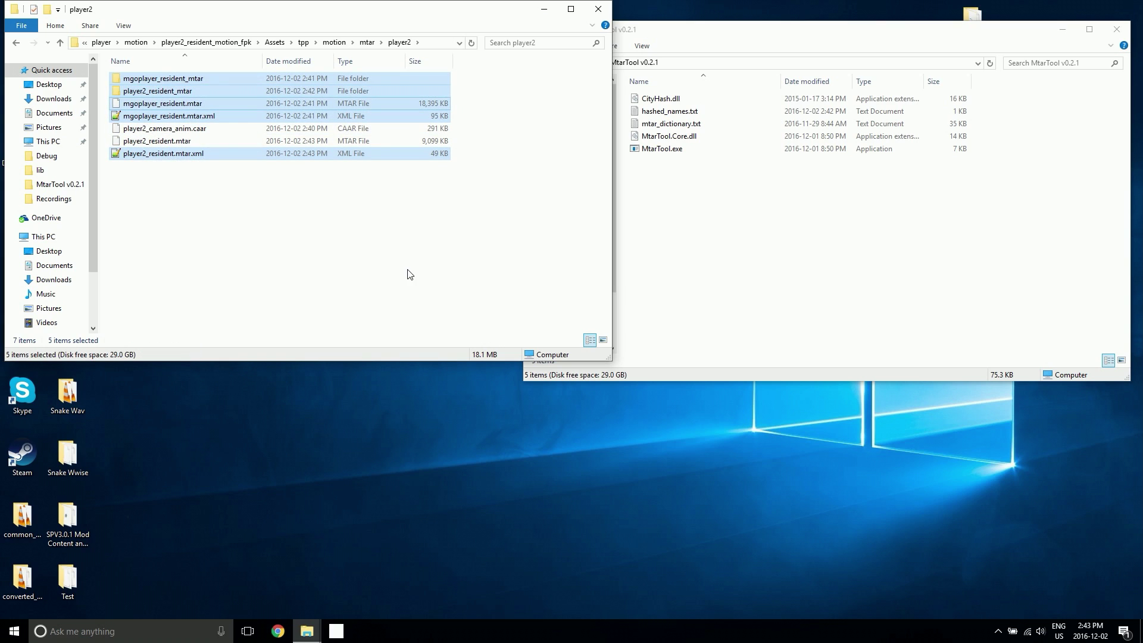
key("Delete")
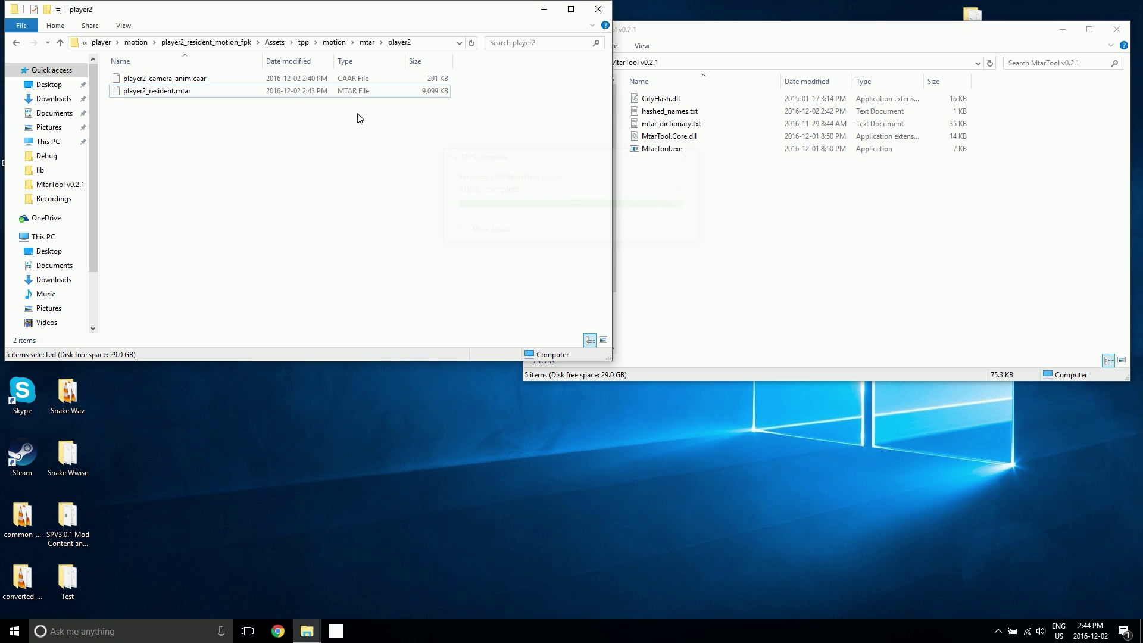
left_click(135, 42)
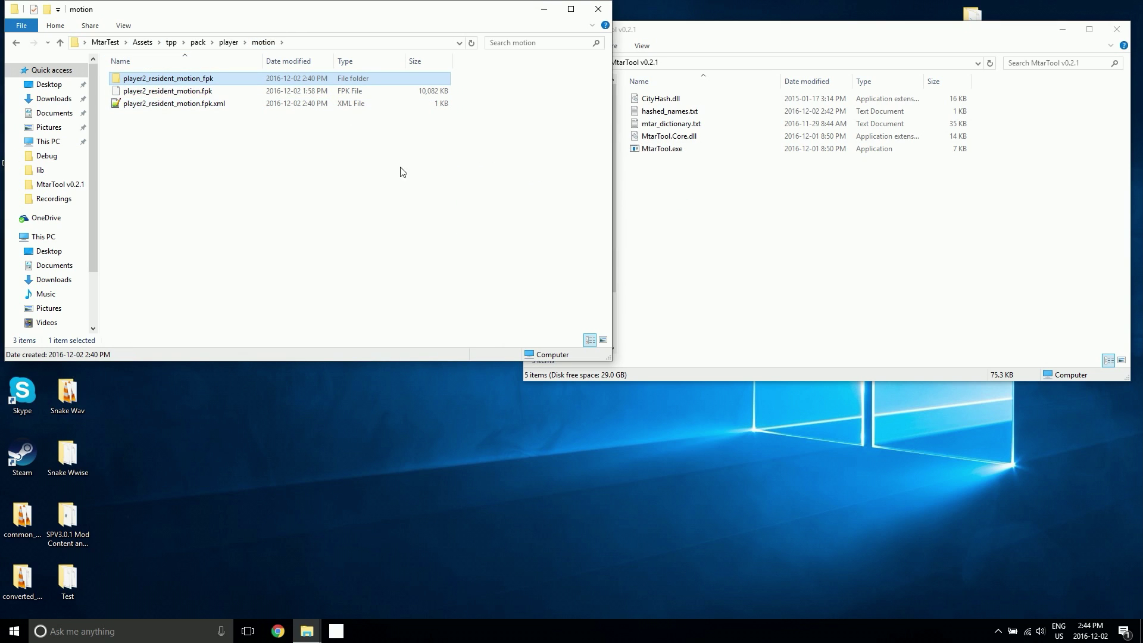
- Close the MtarTool window and repack player2_resident_motion.fpk from its XML with GzsTool
left_click(798, 208)
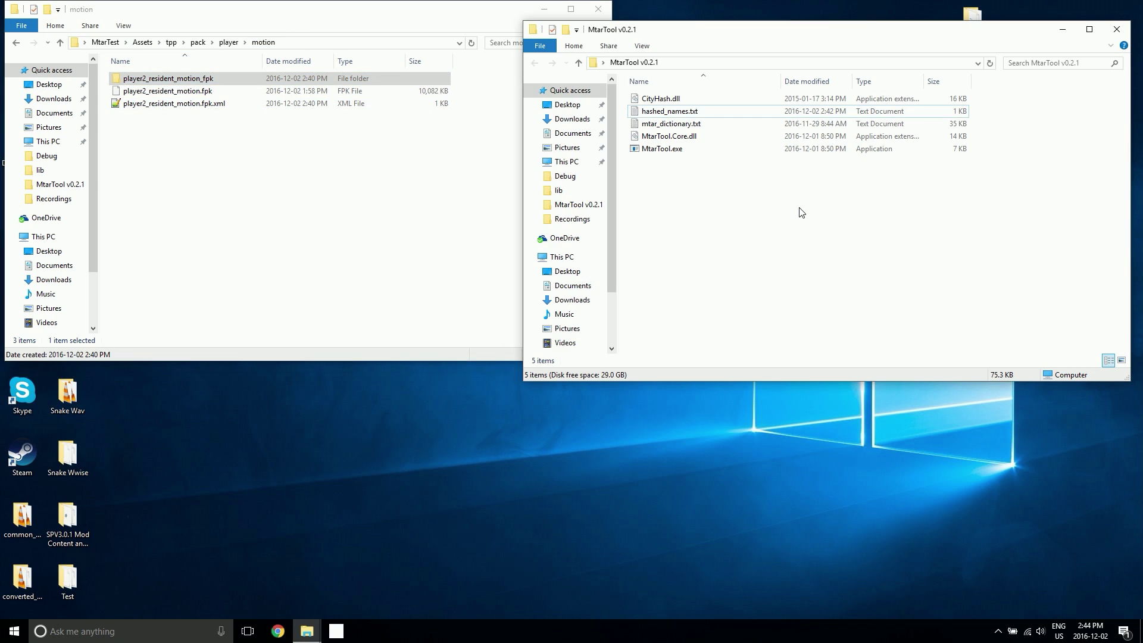
left_click(1124, 35)
mouse_move(306, 631)
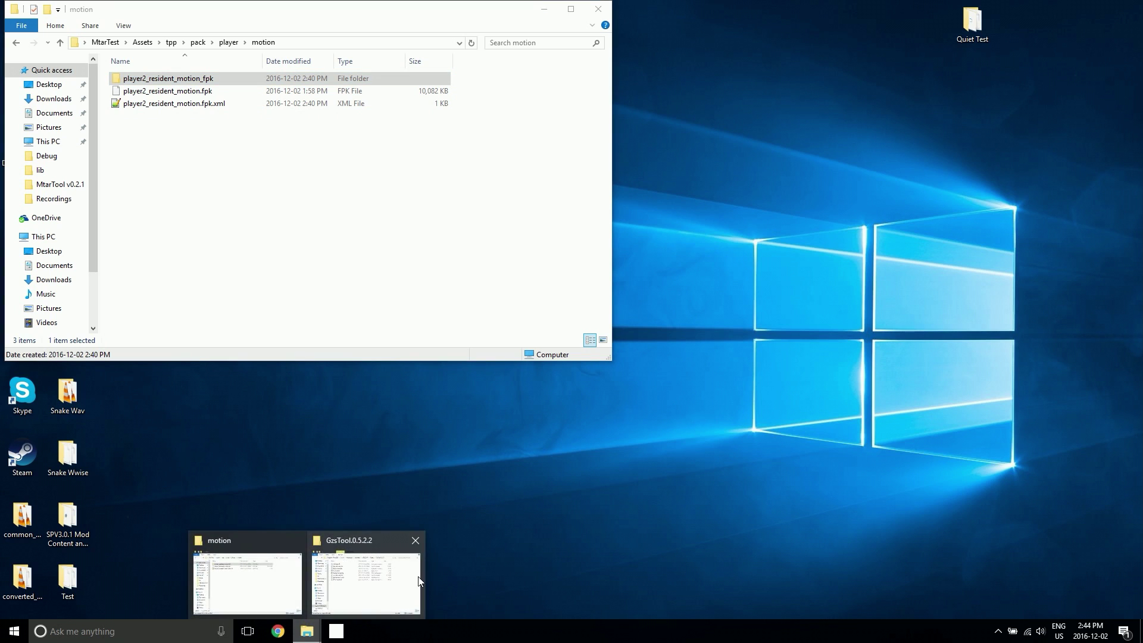
left_click(415, 532)
left_click_drag(173, 104, 738, 191)
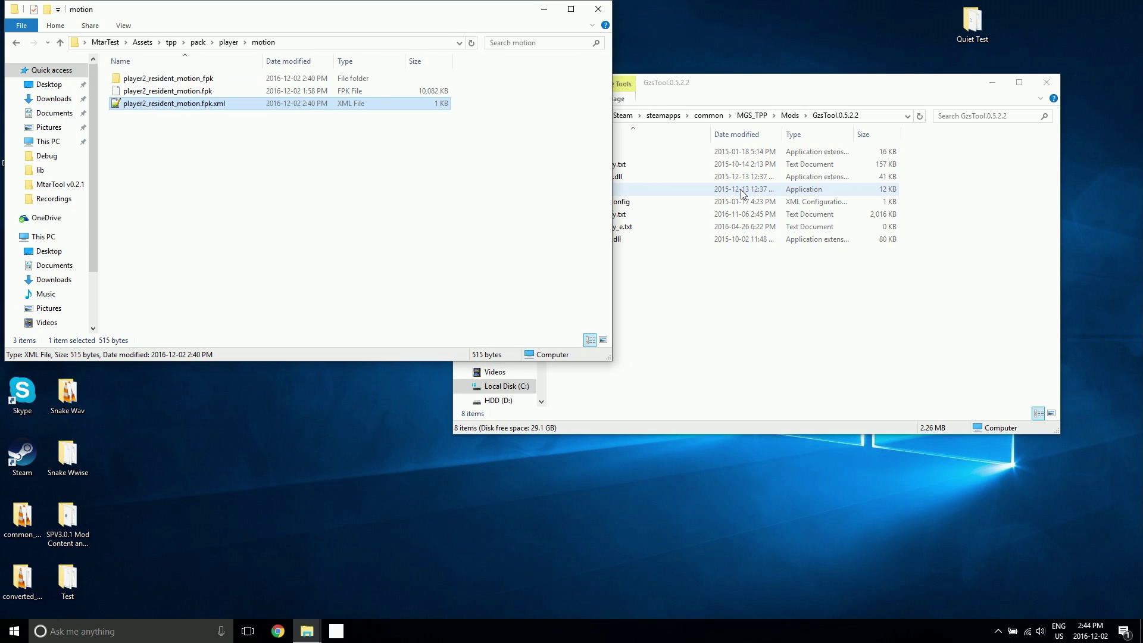
- Delete the unpacked fpk folder and its XML, then close the folder window
left_click(159, 79, "ctrl")
key("Delete")
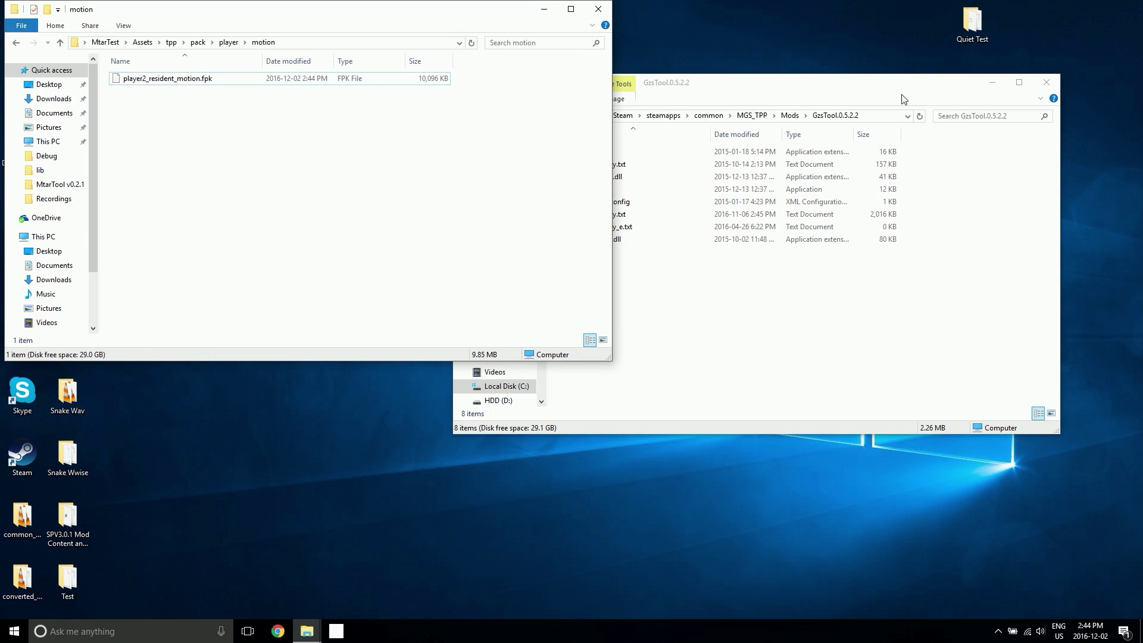
left_click(1046, 82)
- Close the motion folder window and launch MakeBite from the Start search
left_click(593, 16)
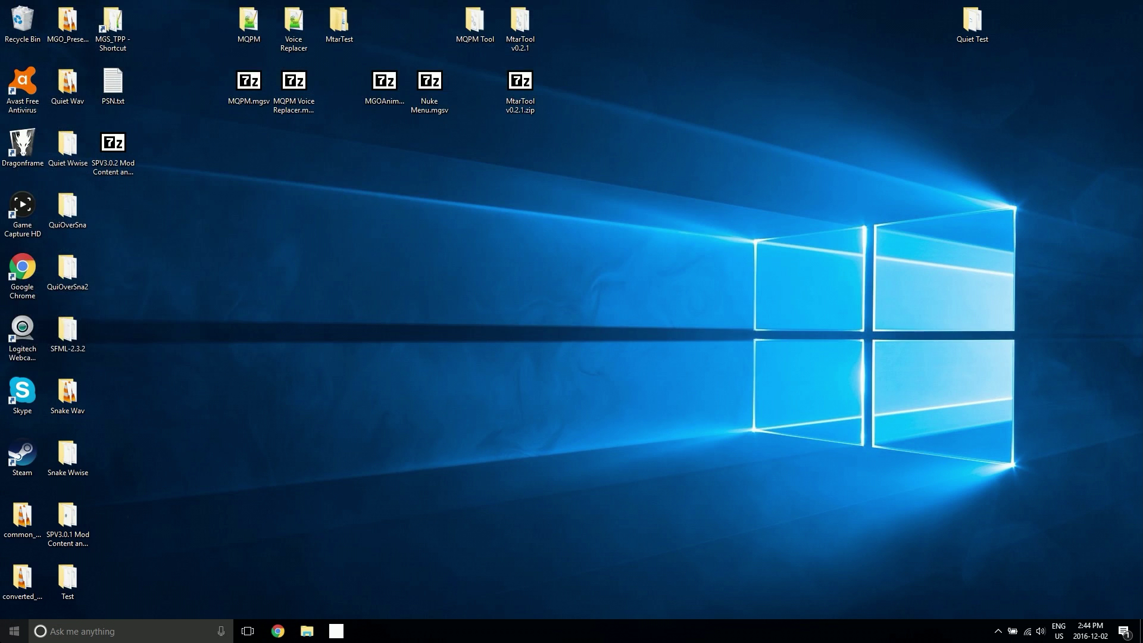
key("super")
type("make")
key("Return")
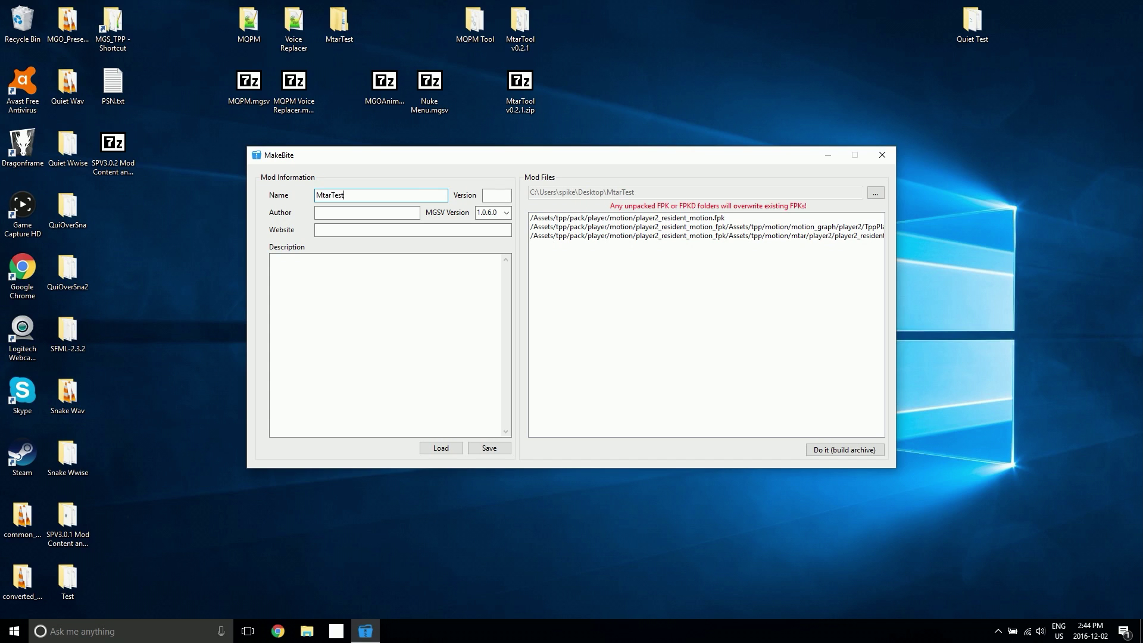
- Set mod version 1, MGSV version 1.0.7.1, and enter the author's name
left_click(496, 195)
type("1")
left_click(491, 213)
left_click(347, 214)
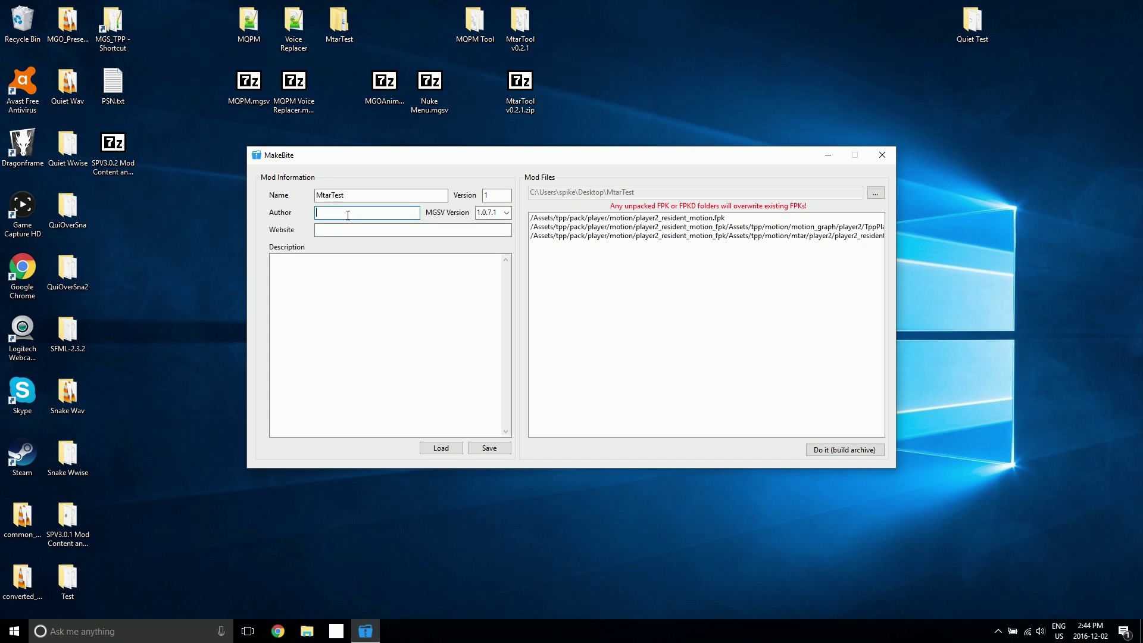
type("BobDoleOwndU")
key("Tab")
key("Tab")
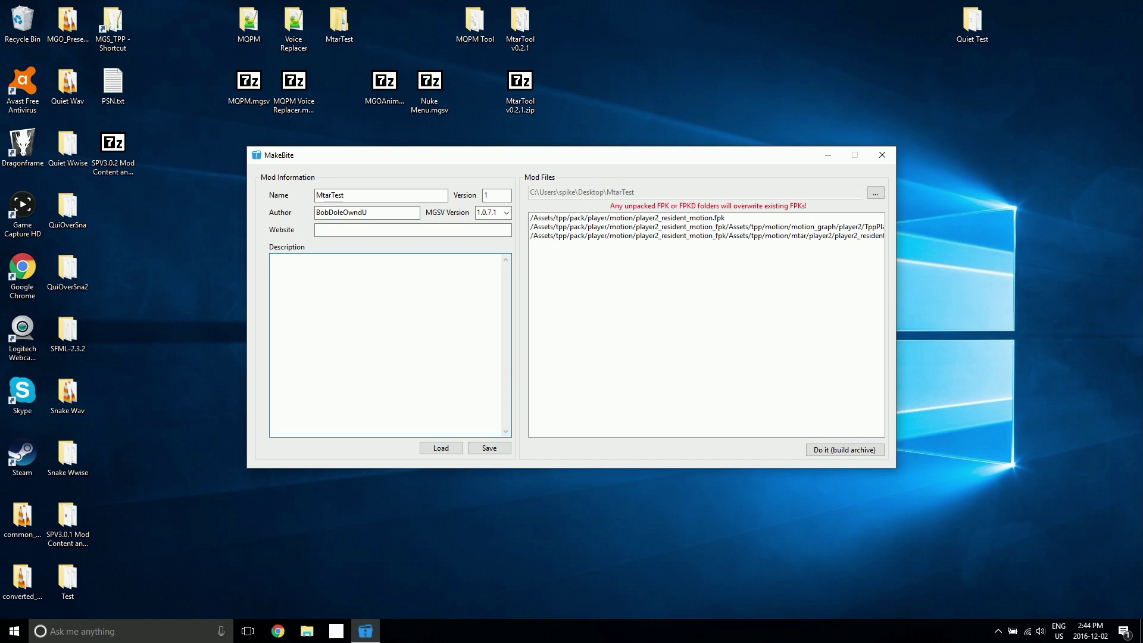
- Build the archive as MtarTest.mgsv on the desktop and dismiss the completion message
left_click(868, 450)
scroll(485, 310, "down", 3)
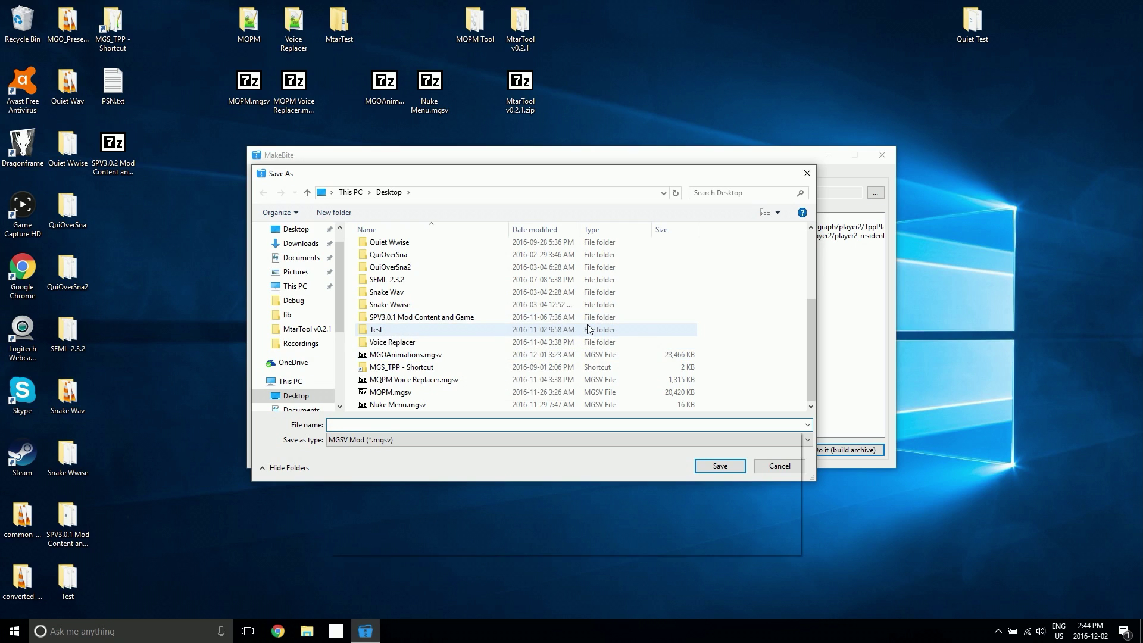
type("MtarTest.mg")
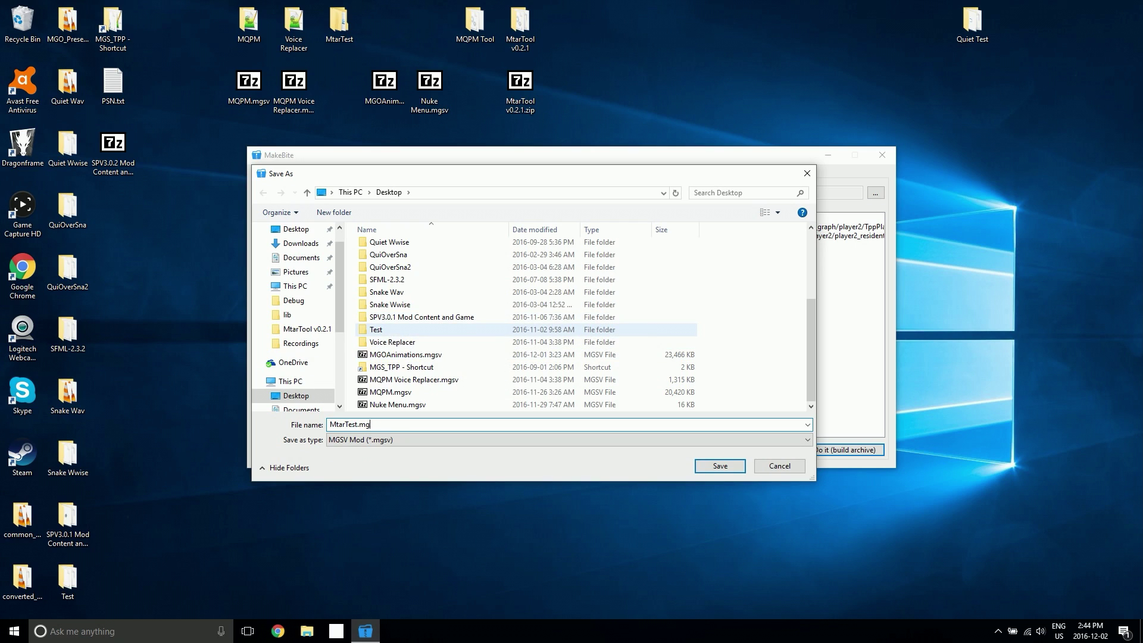
key("Return")
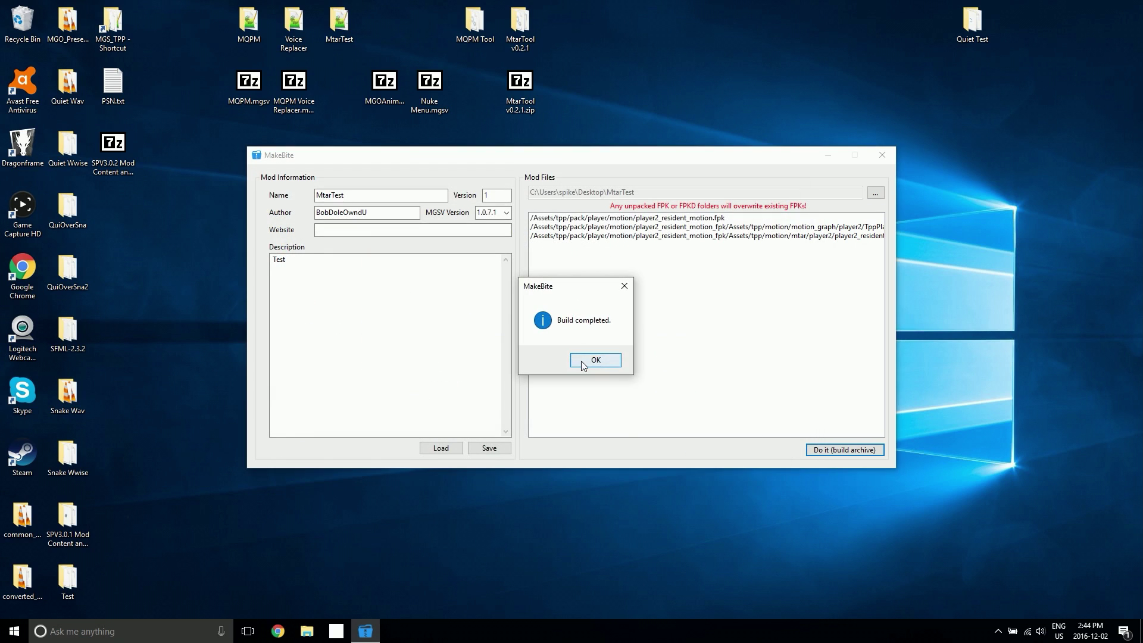
left_click(583, 364)
- Close MakeBite, launch SnakeBite, and uninstall MtarTest from the installed mods list
left_click(882, 155)
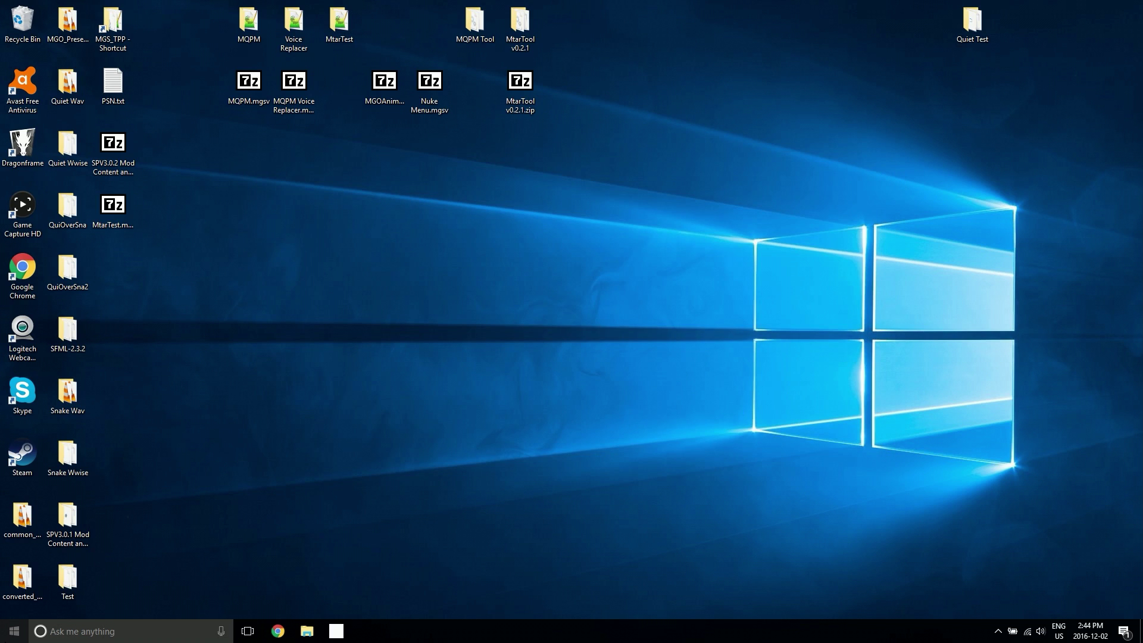
key("super")
type("snake")
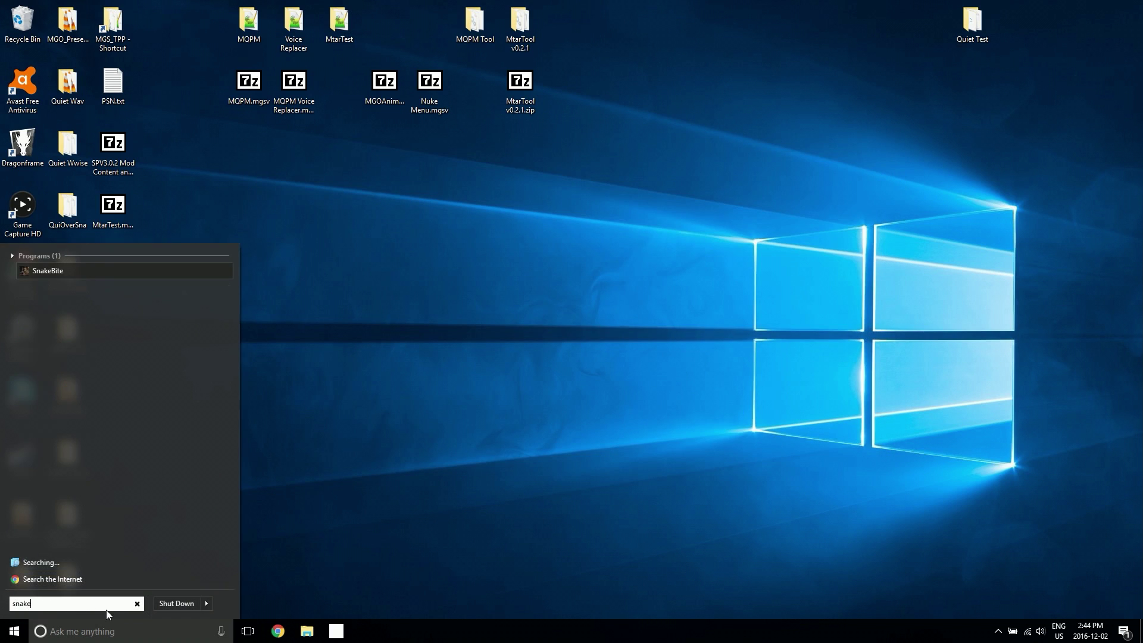
key("Return")
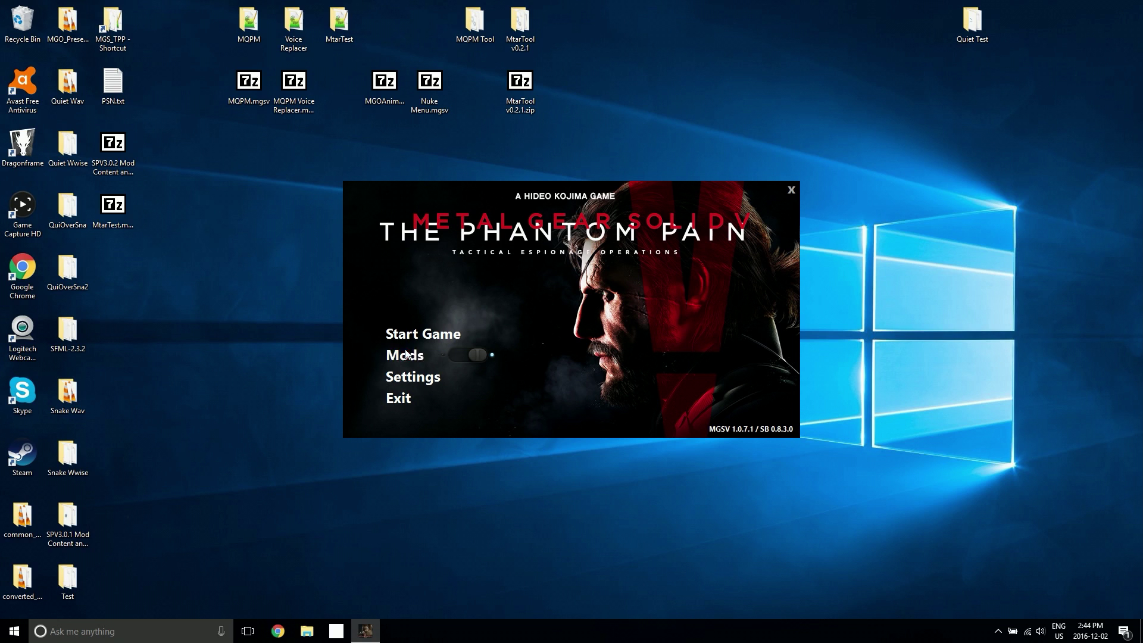
left_click(407, 355)
left_click(424, 276)
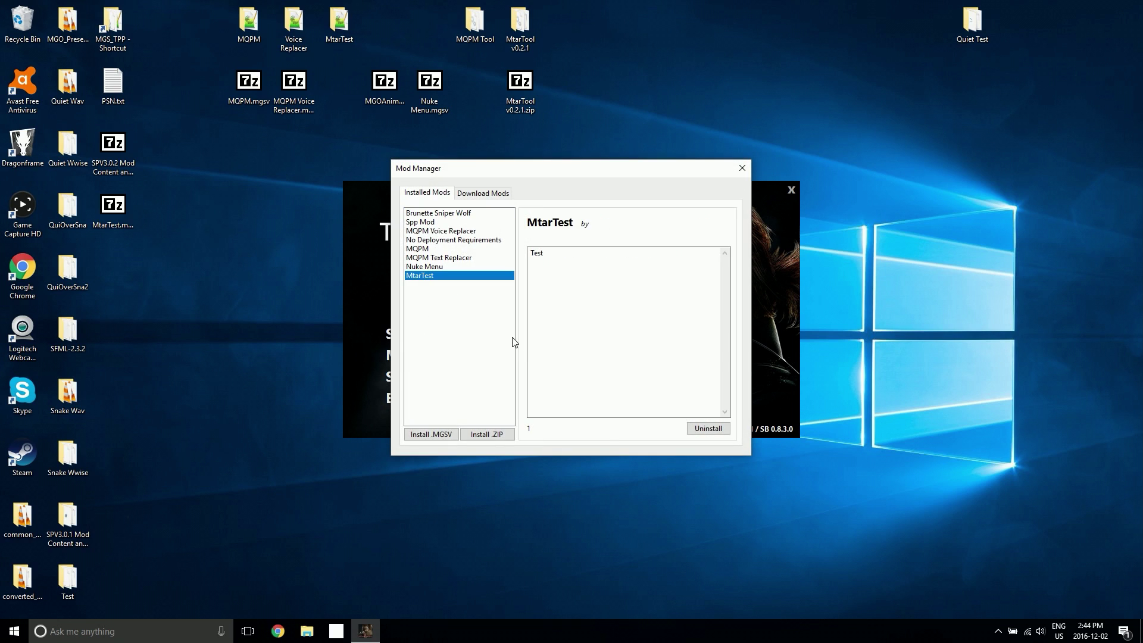
left_click(700, 429)
left_click(546, 358)
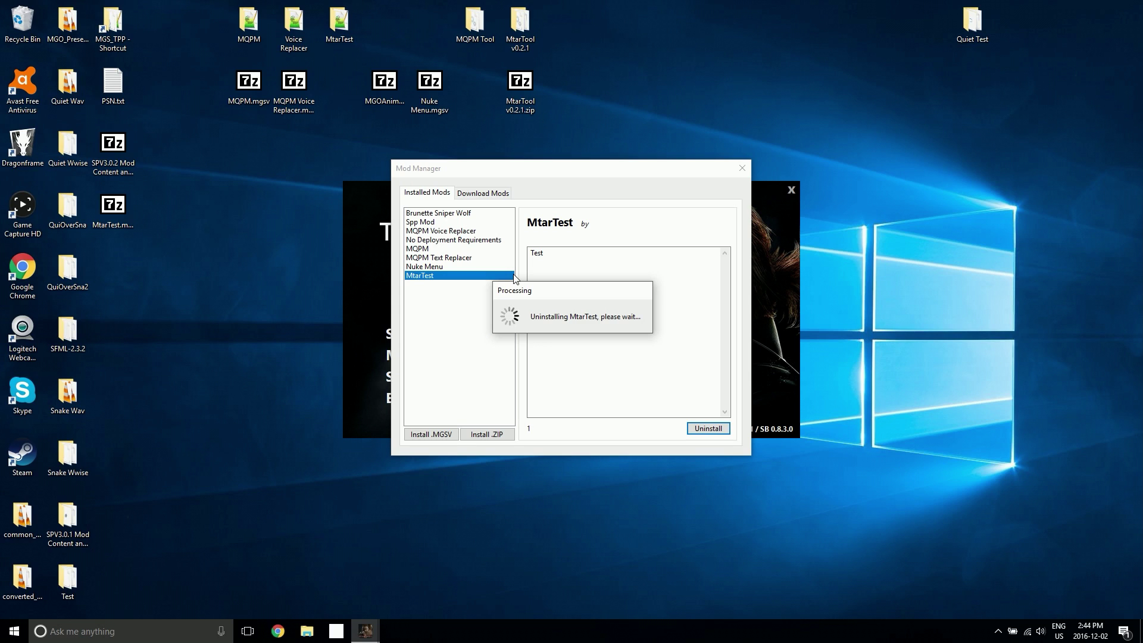
- Install MtarTest.mgsv from the Desktop via Install .MGSV, then close the Mod Manager
left_click(412, 435)
scroll(659, 284, "down", 1)
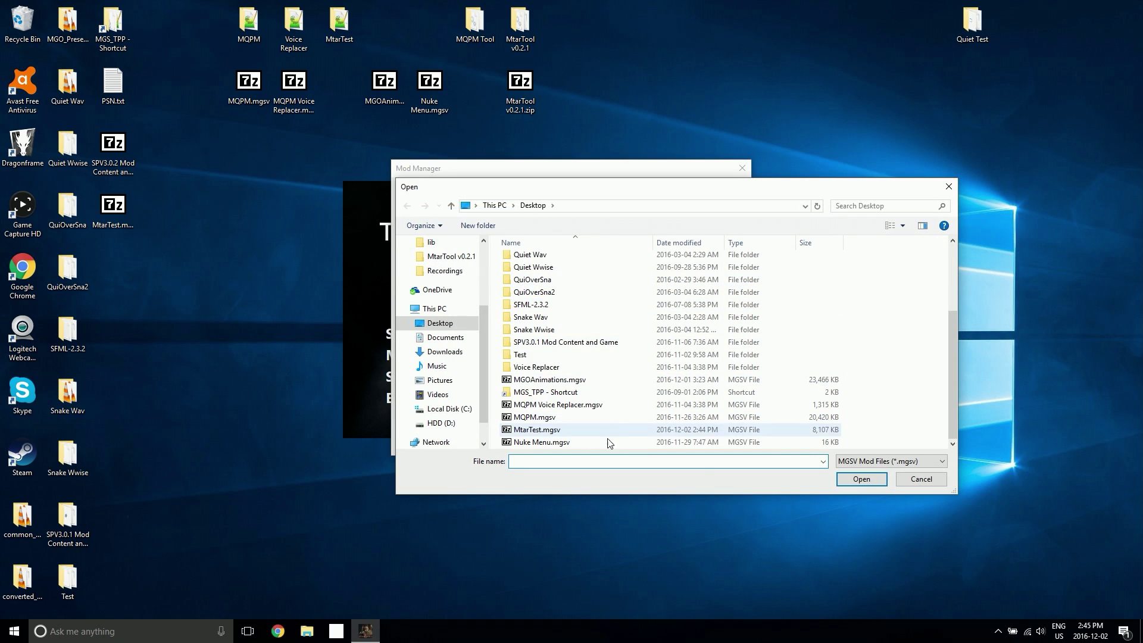
double_click(572, 430)
left_click(581, 358)
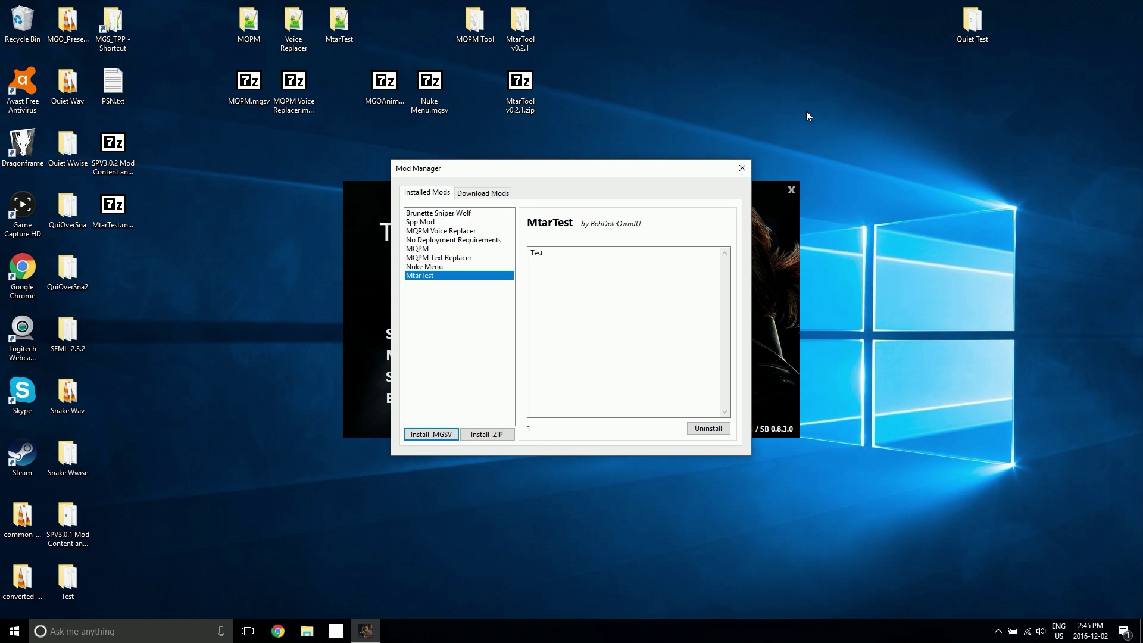
left_click(742, 168)
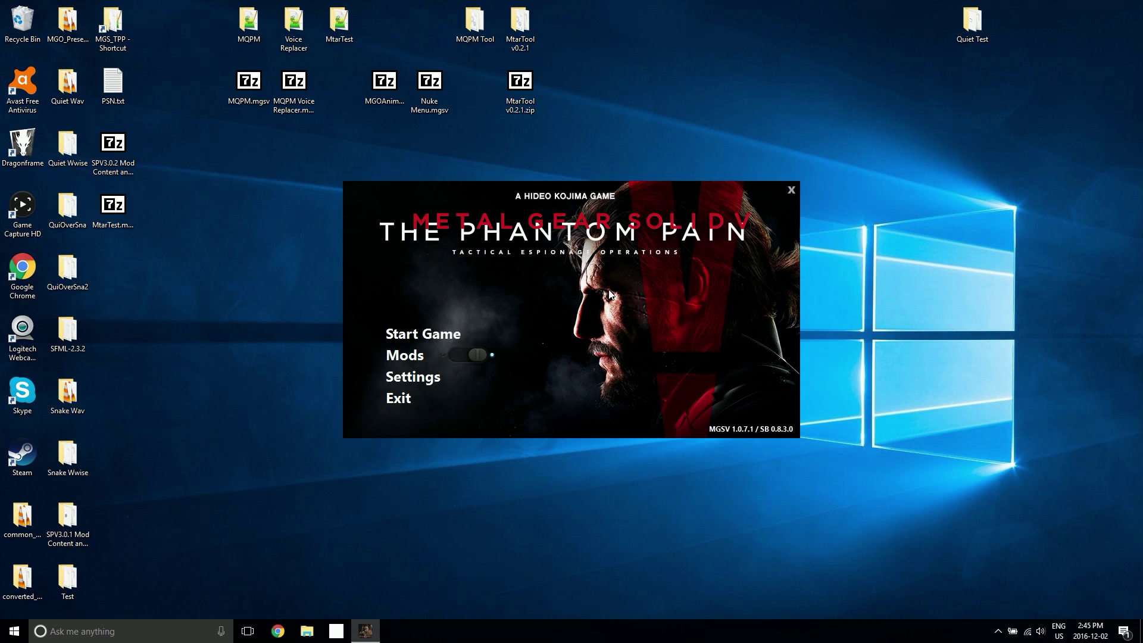